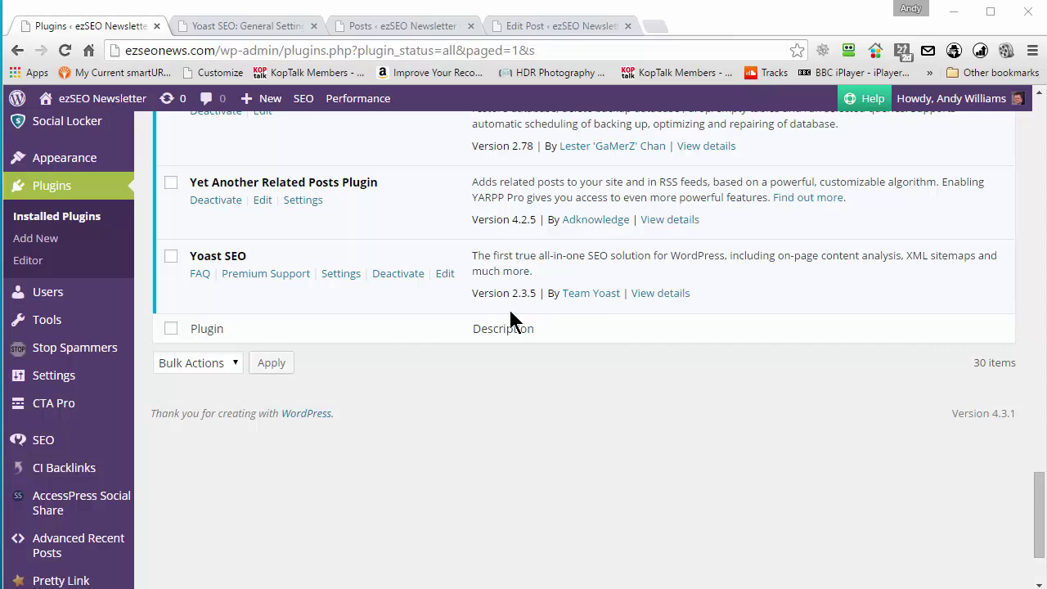
- Go from the posts list to the edit page of the Windows 10 upgrade post
click(395, 25)
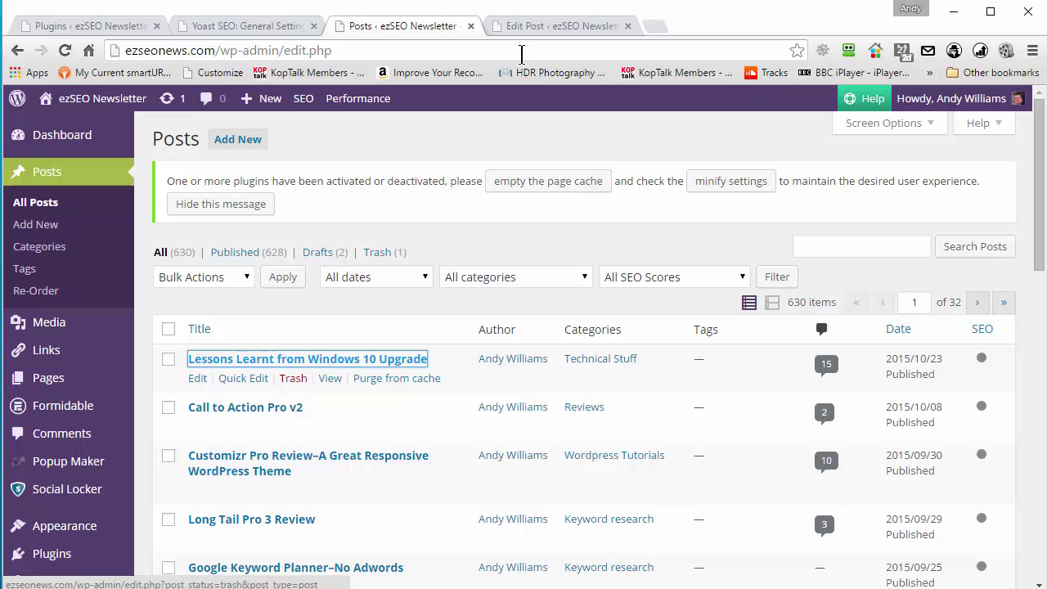
click(530, 27)
- Enter 'windows 10' as the Yoast focus keyword for the Lessons Learnt from Windows 10 Upgrade post
scroll(1040, 104, down, 1)
scroll(1041, 105, up, 1)
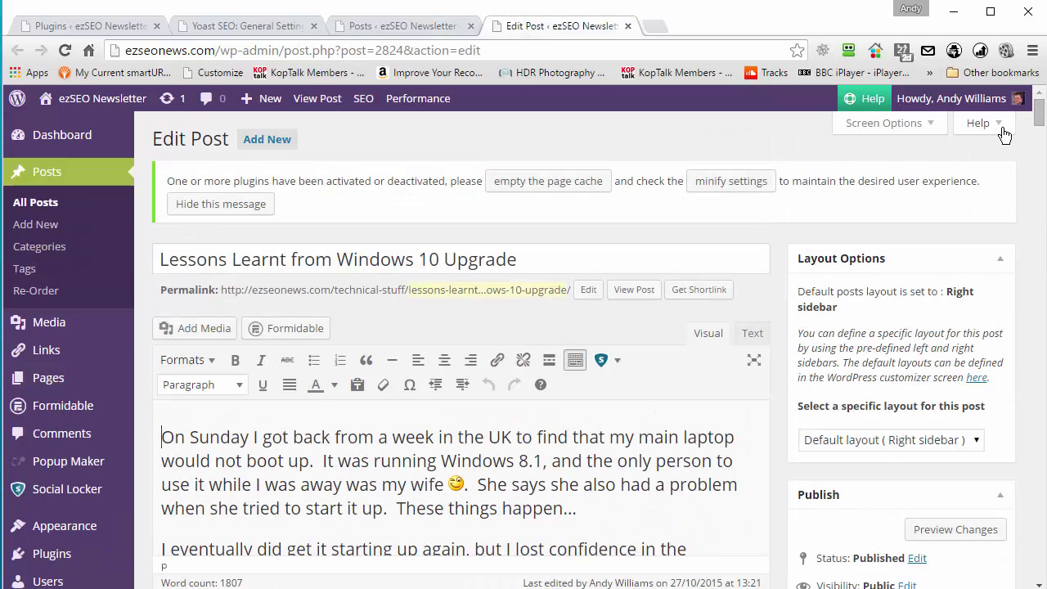
drag(1040, 117, 1039, 512)
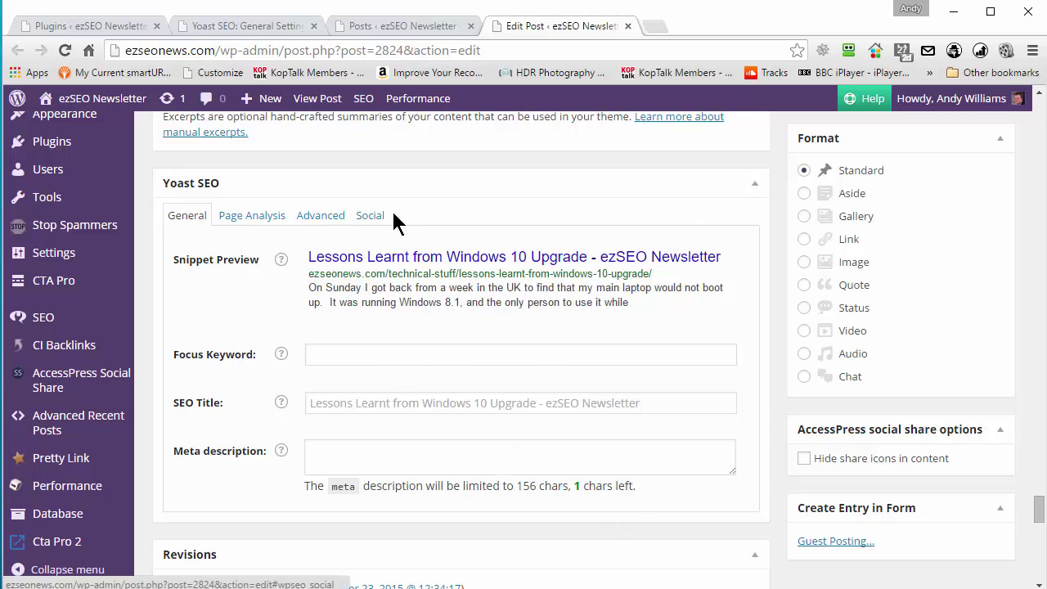
click(333, 355)
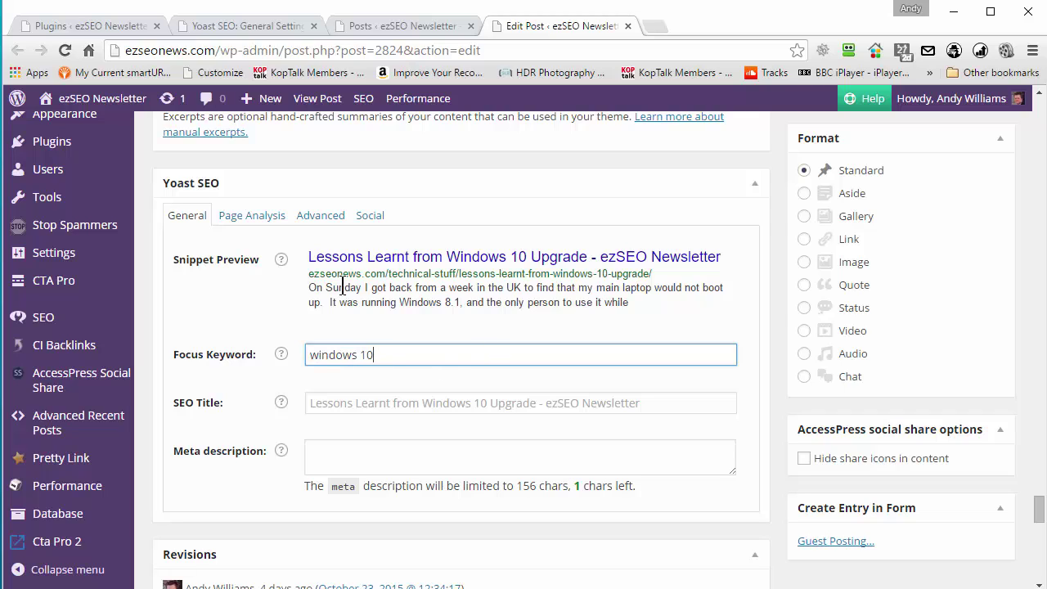
drag(1041, 508, 1040, 348)
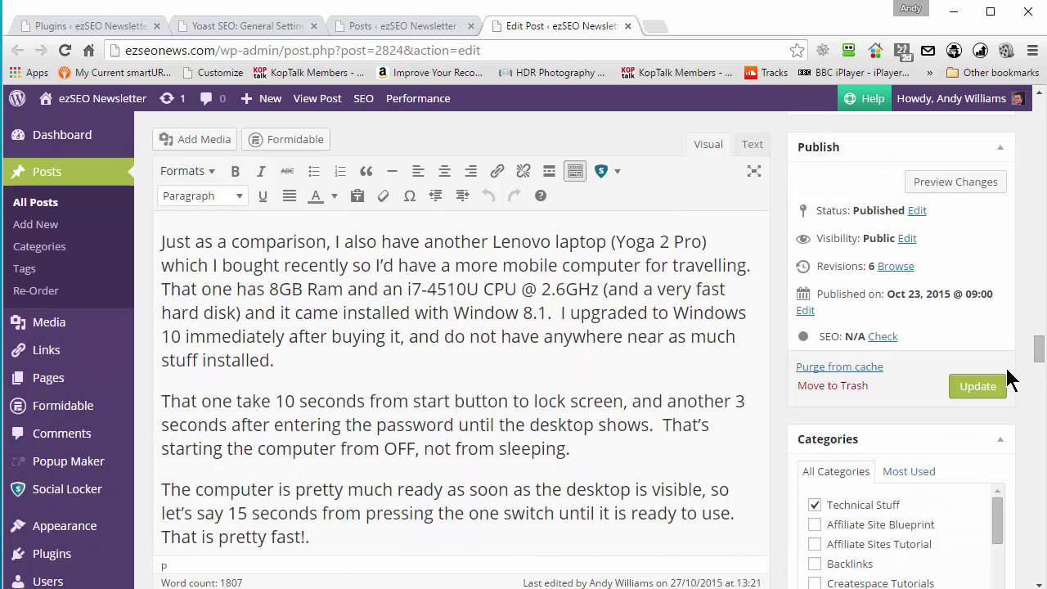
- Update the post and check Yoast's focus keyword usage report for 'windows 10'
click(984, 392)
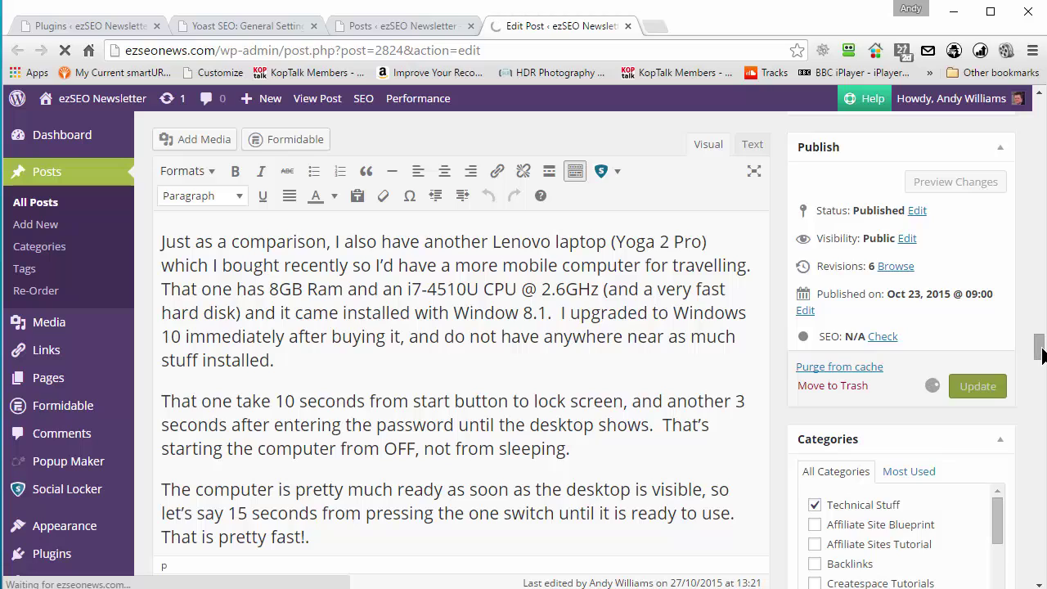
drag(1042, 474, 1040, 515)
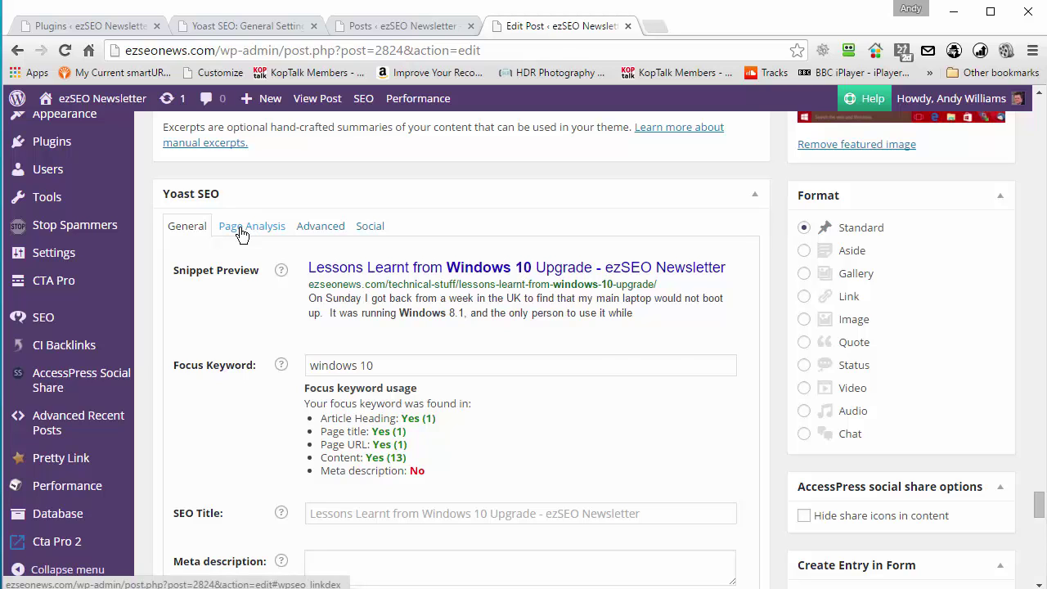
- Review Yoast's Page Analysis results: meta description, 0.71% keyword density, image alt tags, outbound links
click(241, 232)
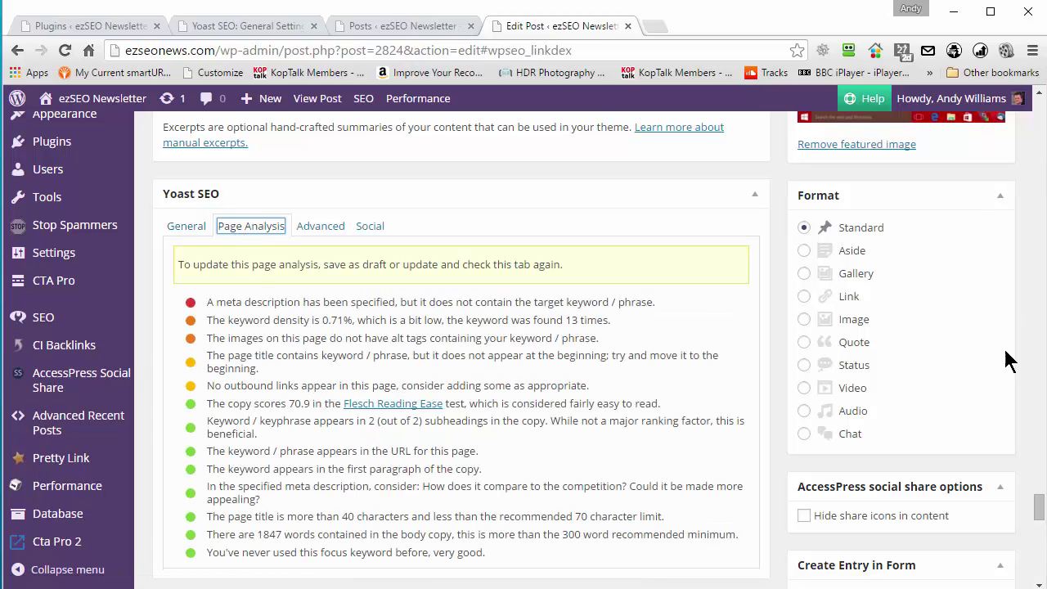
scroll(1040, 515, down, 1)
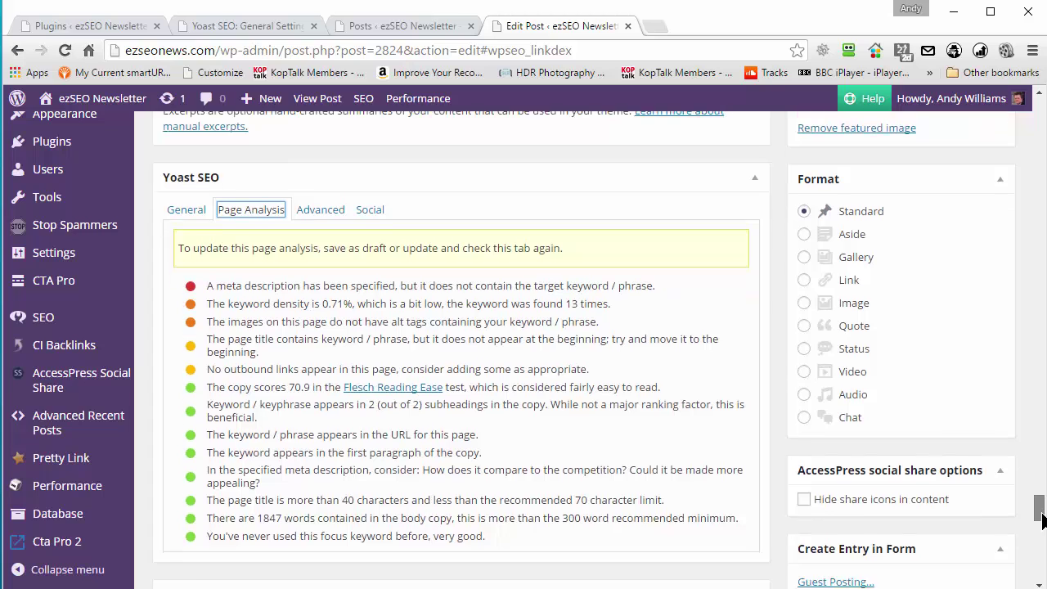
scroll(1040, 520, down, 3)
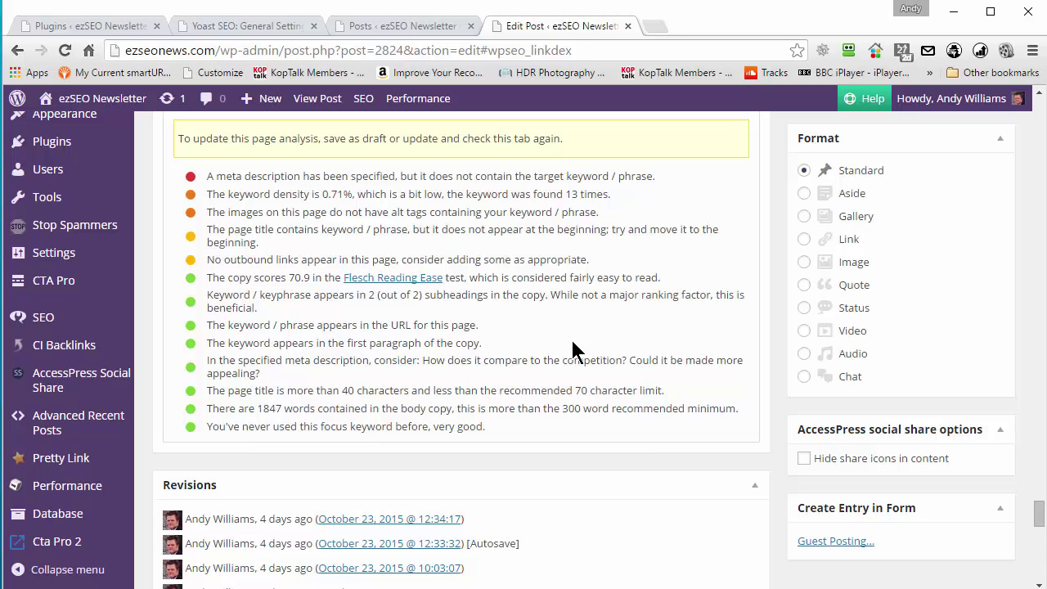
mouse_move(1038, 515)
mouse_down()
mouse_move(1041, 489)
mouse_move(1040, 498)
mouse_up()
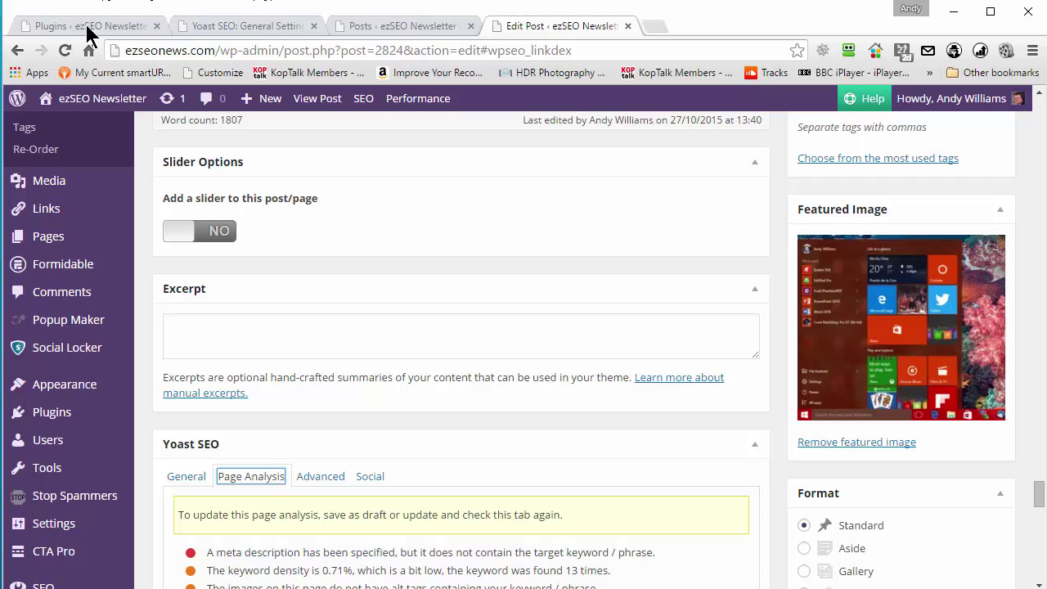
scroll(45, 233, up, 5)
- Open All Posts in a new browser tab and switch to it
right_click(25, 207)
click(59, 211)
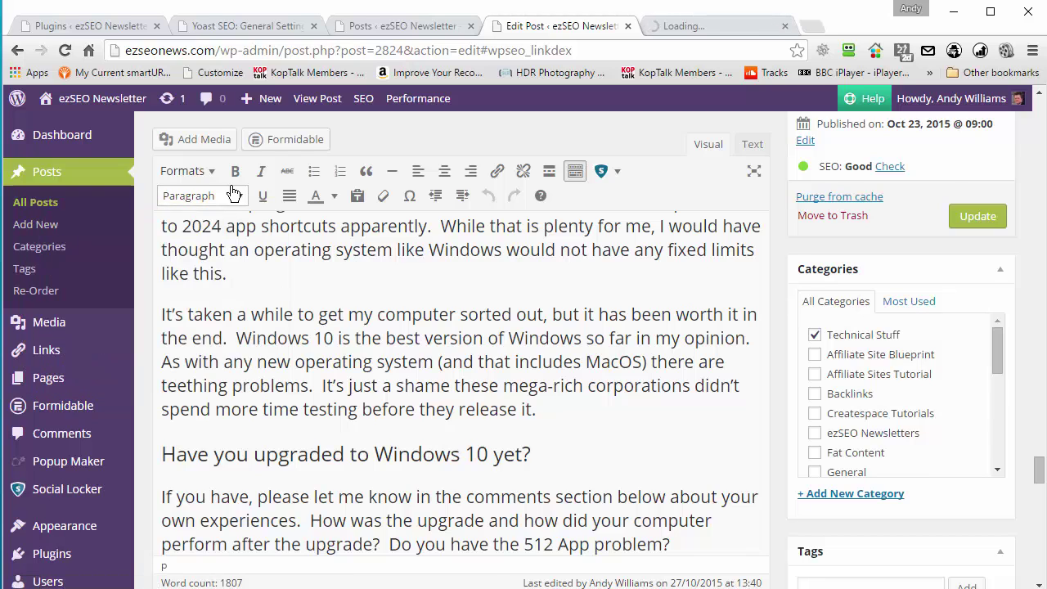
click(699, 27)
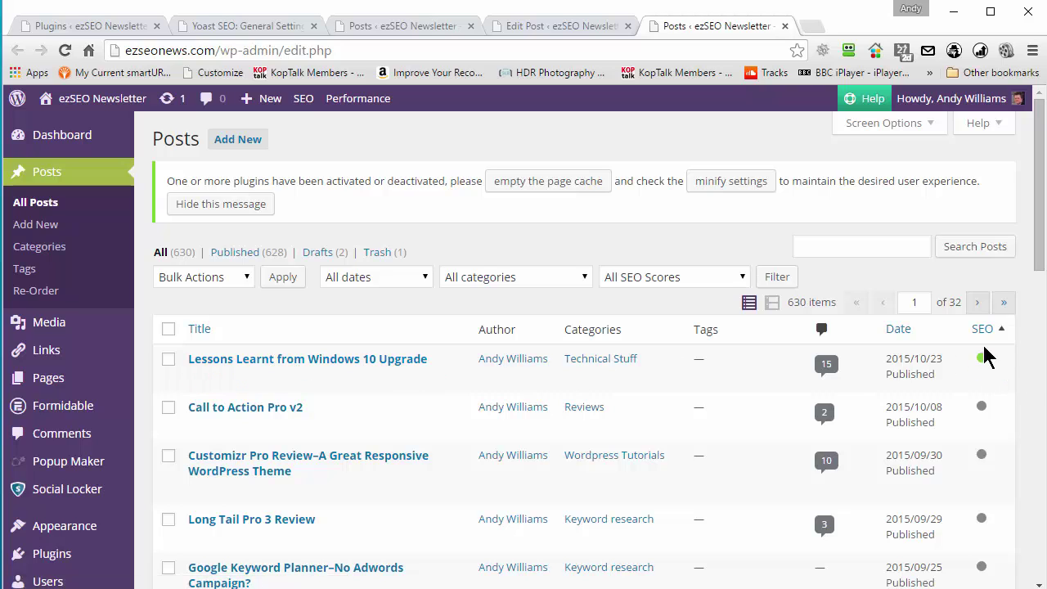
- Check the post's green Good SEO rating in the posts list, then return to its editor
mouse_move(982, 359)
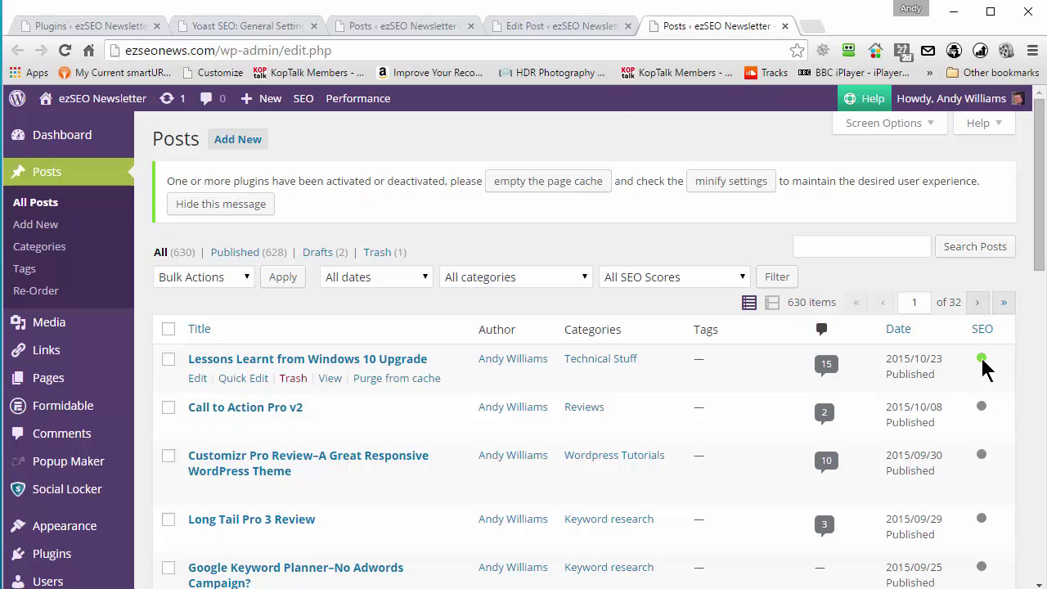
click(555, 16)
- Delete 'windows 10' from the Yoast Focus Keyword field and update the post
scroll(538, 346, down, 15)
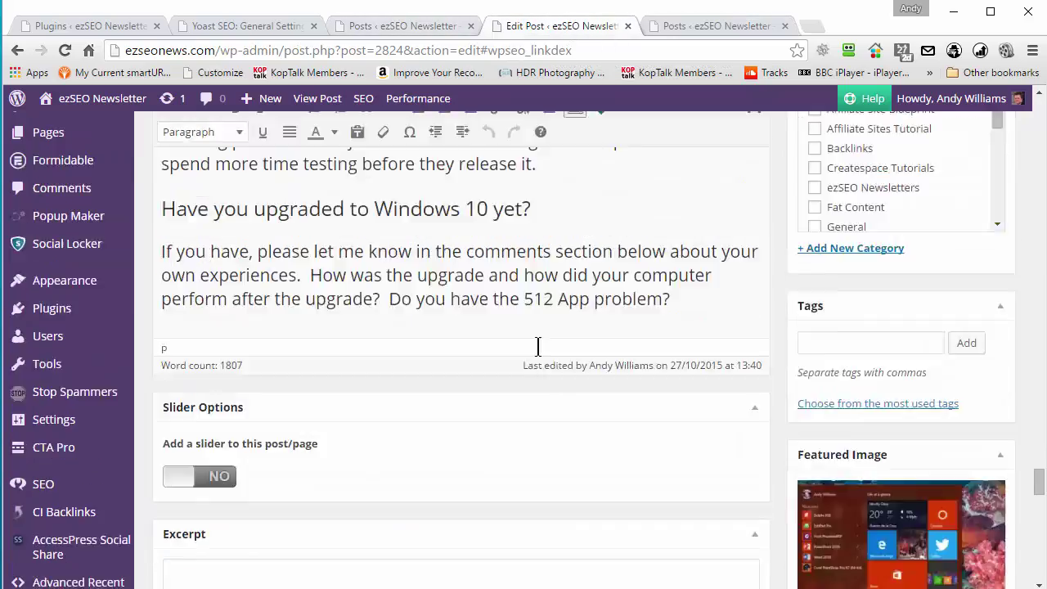
scroll(542, 355, up, 8)
scroll(540, 355, up, 3)
scroll(539, 352, down, 1)
scroll(538, 347, up, 3)
click(184, 232)
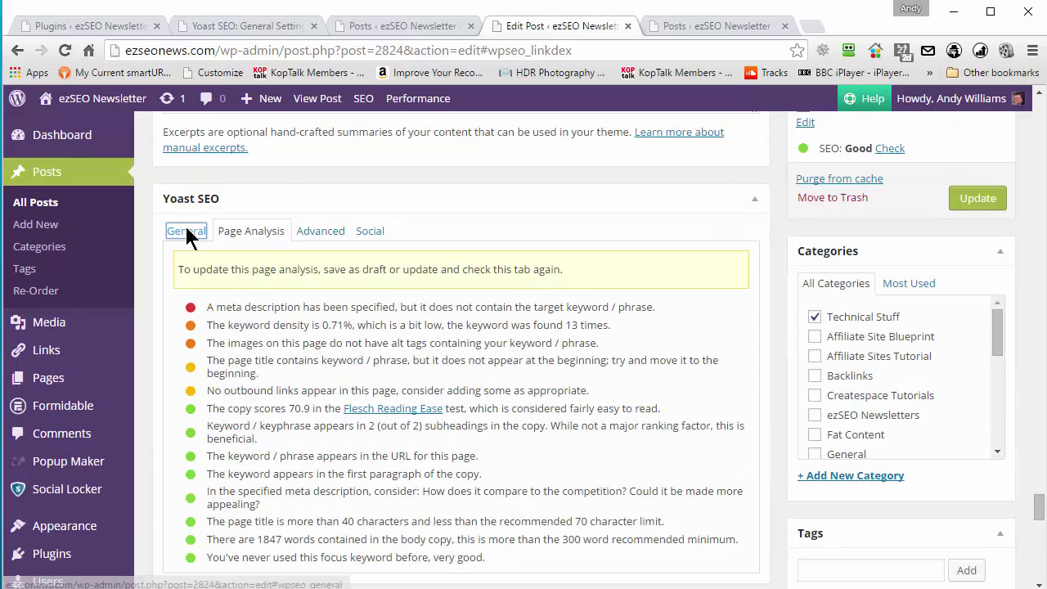
click(232, 232)
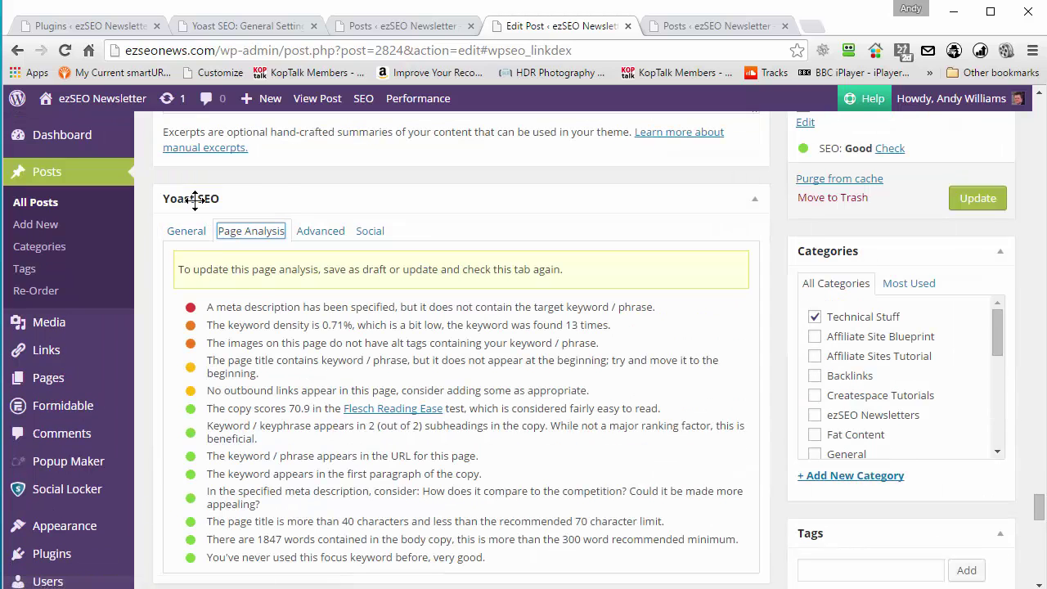
click(194, 238)
drag(407, 372, 261, 370)
key(BackSpace)
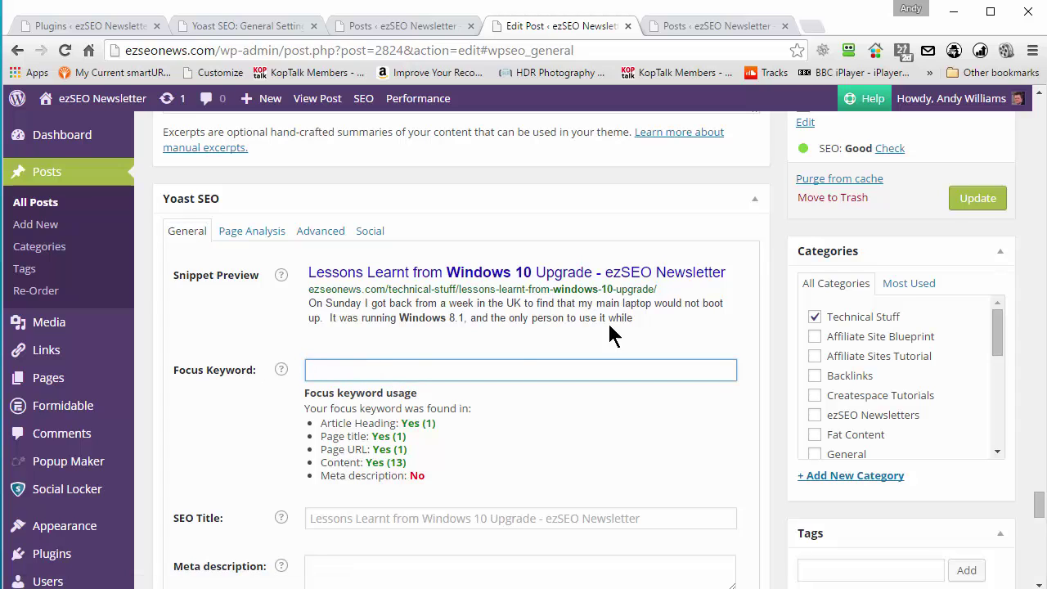
click(957, 206)
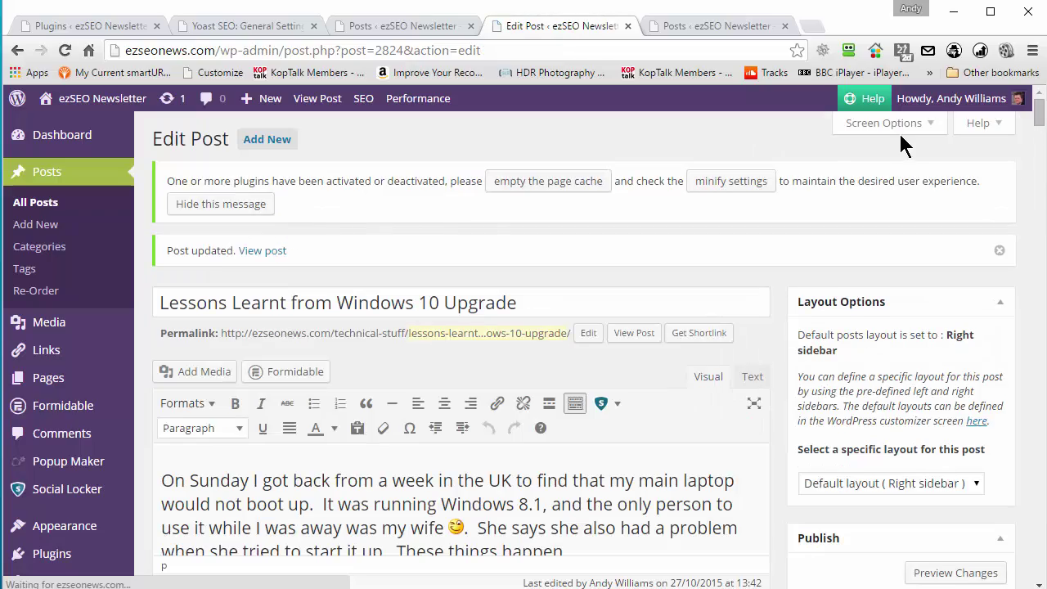
drag(1038, 114, 1037, 523)
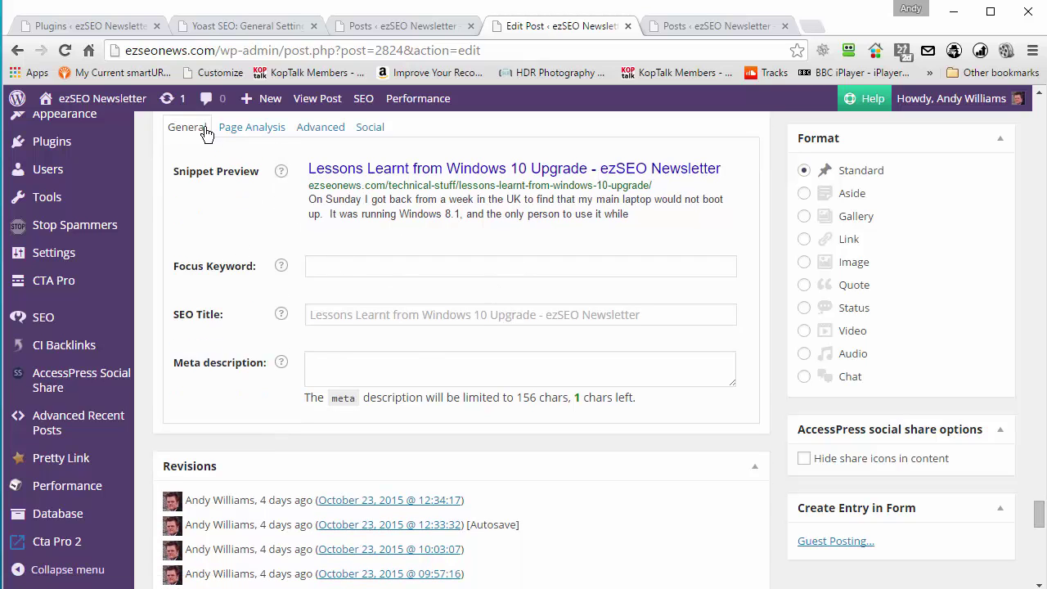
click(256, 133)
click(187, 131)
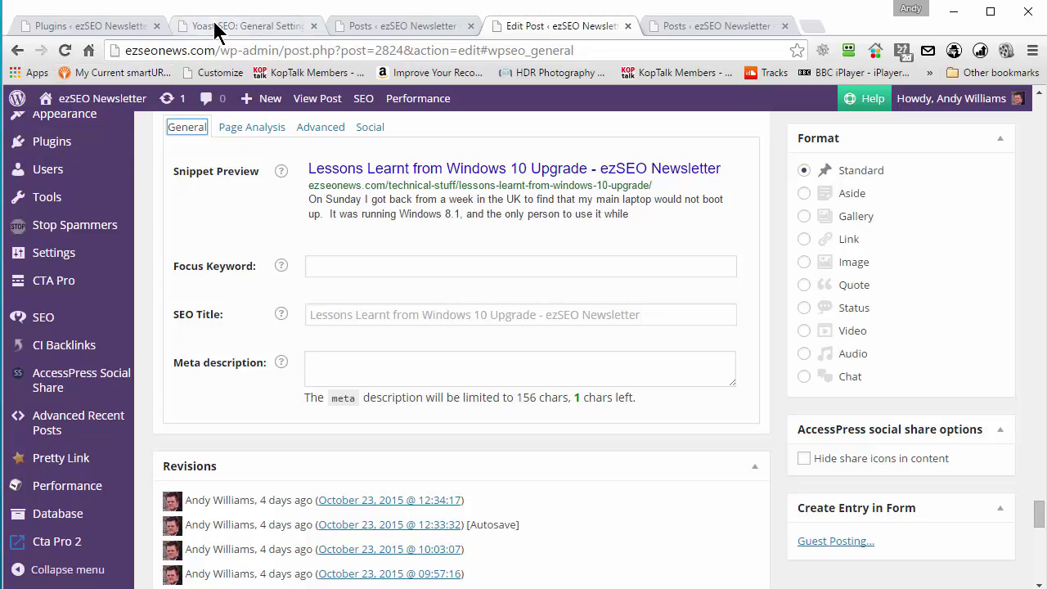
scroll(1040, 512, up, 2)
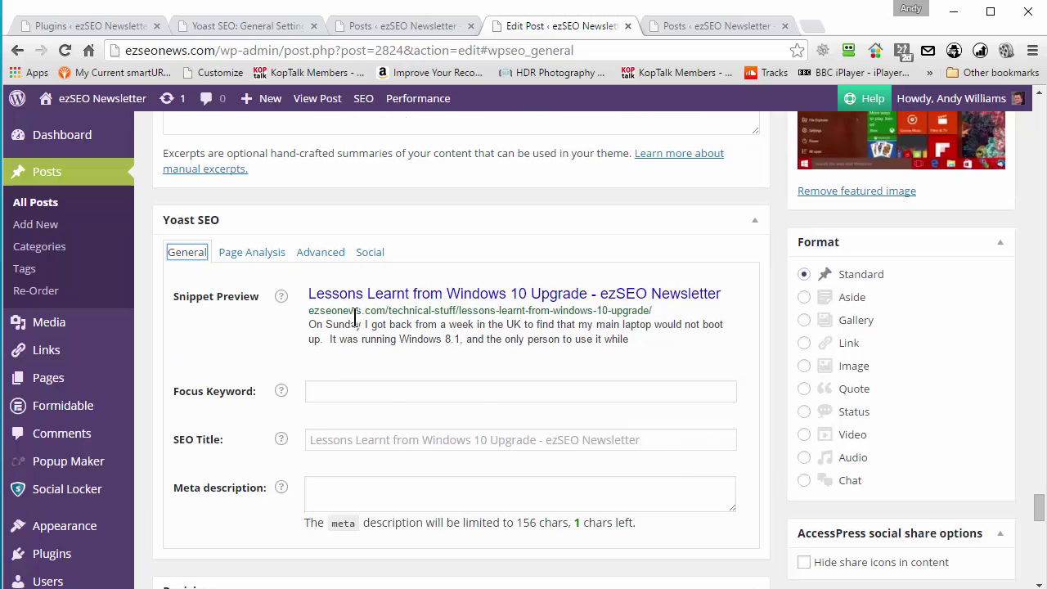
- Try the post's meta robots options (nofollow, No Archive), then restore follow and site-wide default
click(324, 259)
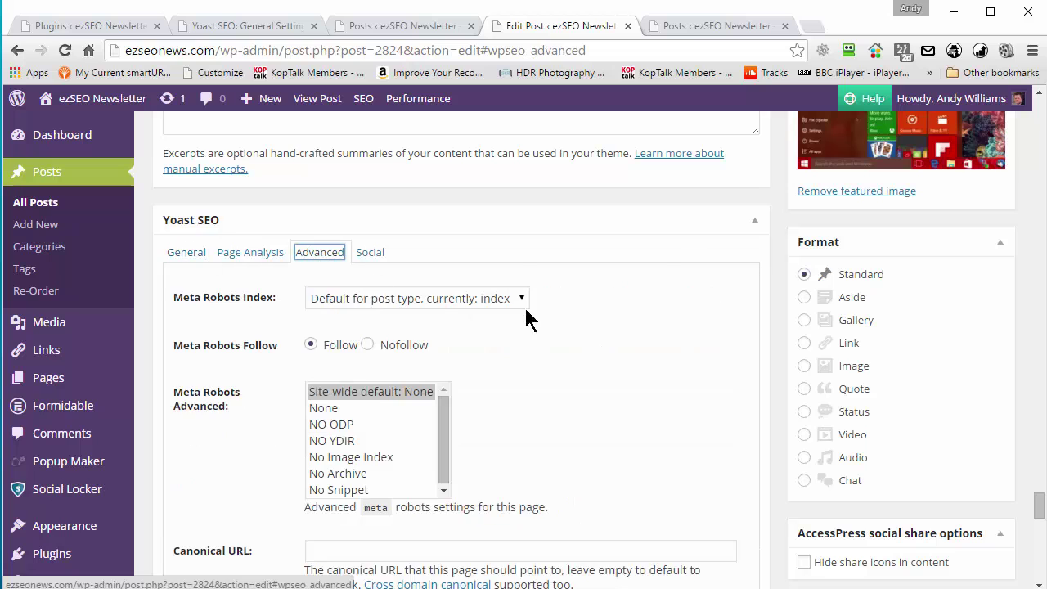
scroll(670, 246, down, 1)
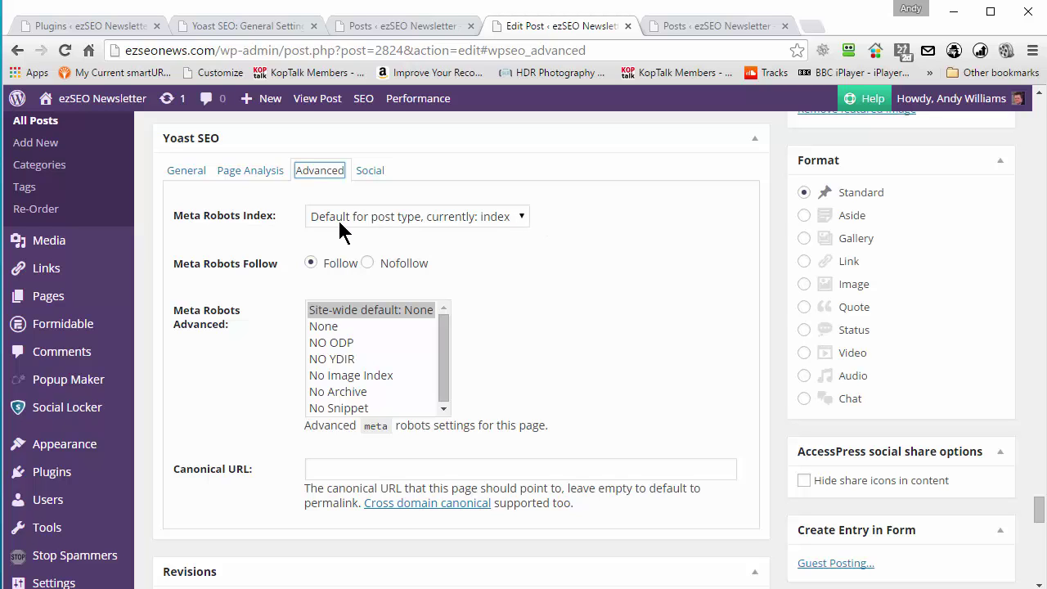
click(521, 216)
click(559, 208)
click(368, 263)
click(310, 262)
click(327, 394)
click(367, 263)
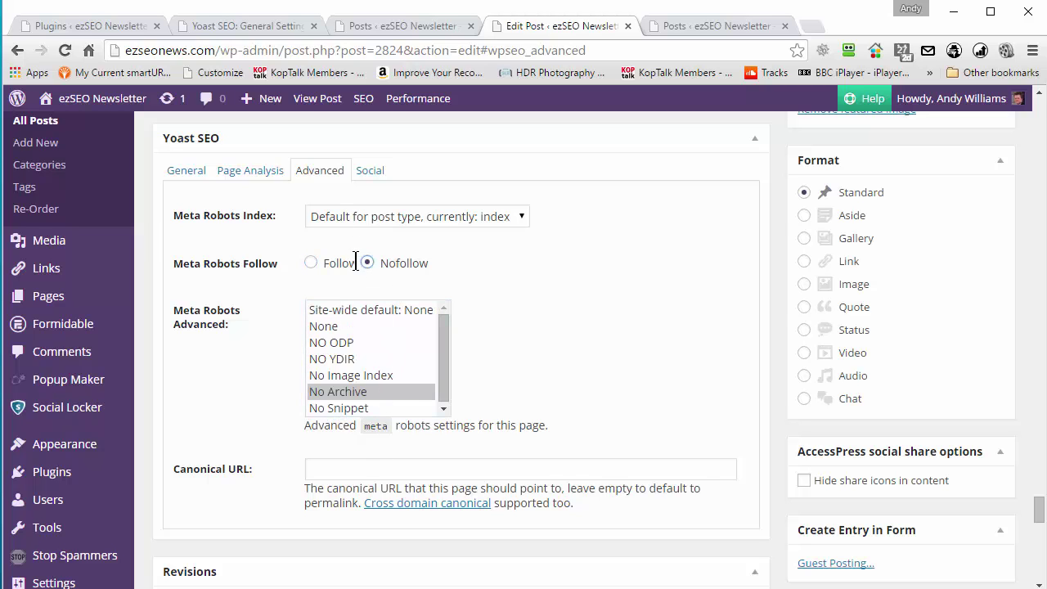
click(311, 264)
click(342, 308)
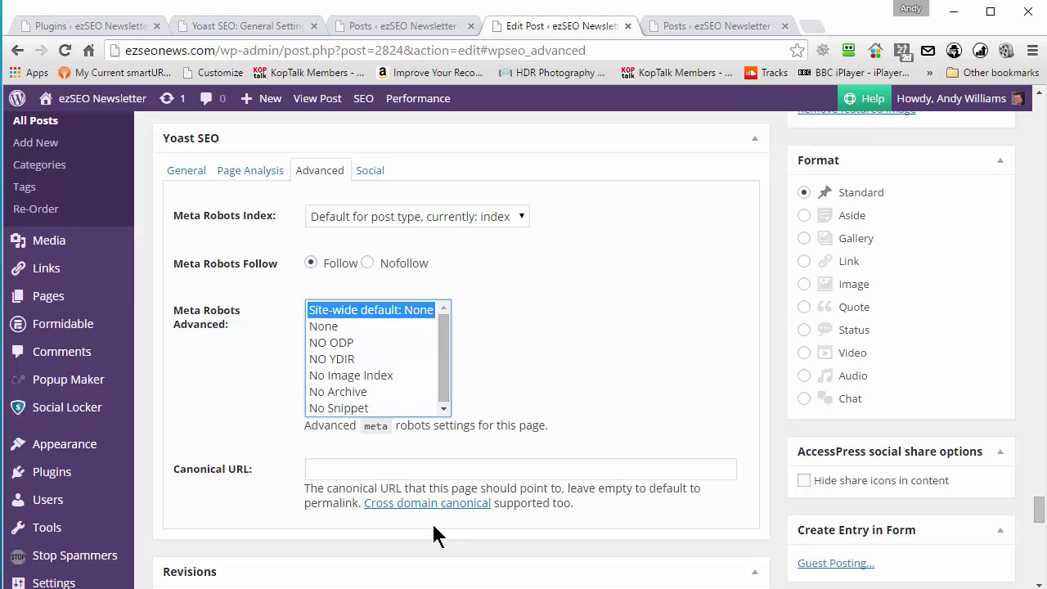
- Update the post from the Yoast General tab and switch to the installed plugins list
scroll(112, 343, down, 8)
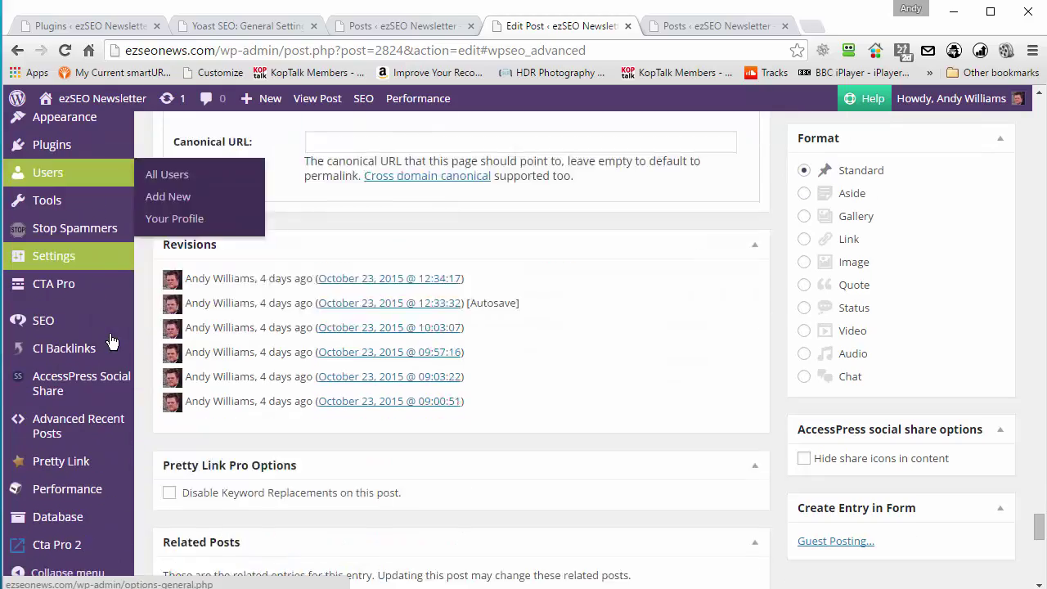
scroll(112, 343, down, 5)
scroll(112, 343, up, 20)
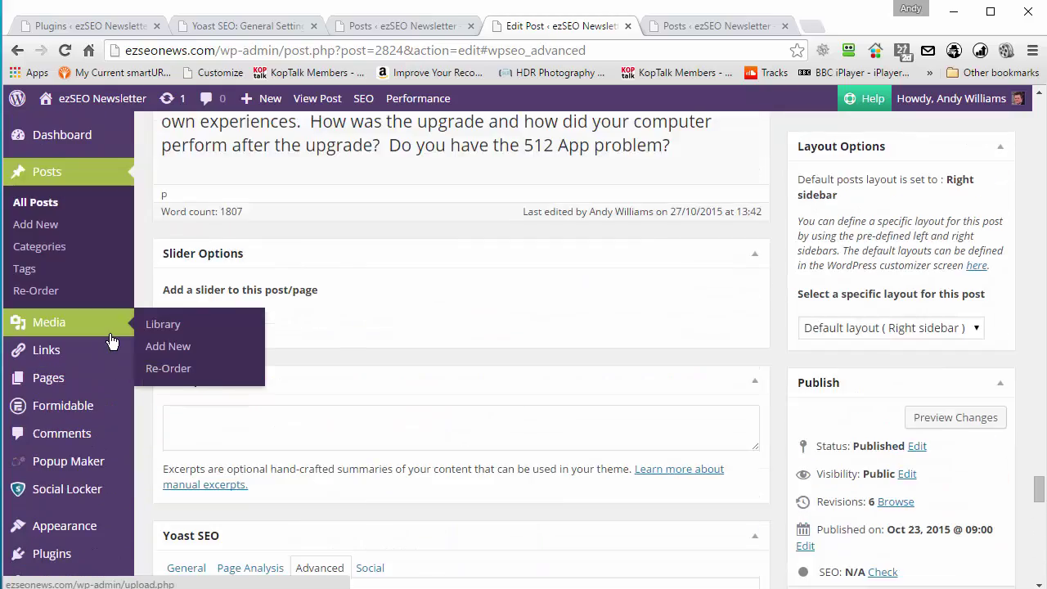
scroll(112, 343, down, 10)
scroll(653, 309, up, 2)
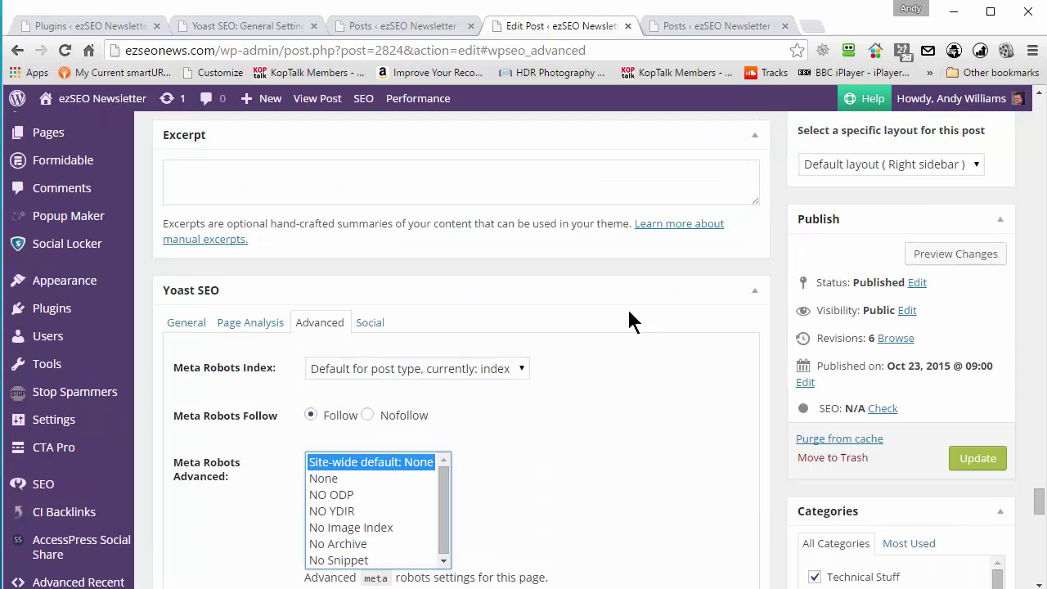
click(211, 323)
scroll(561, 327, down, 2)
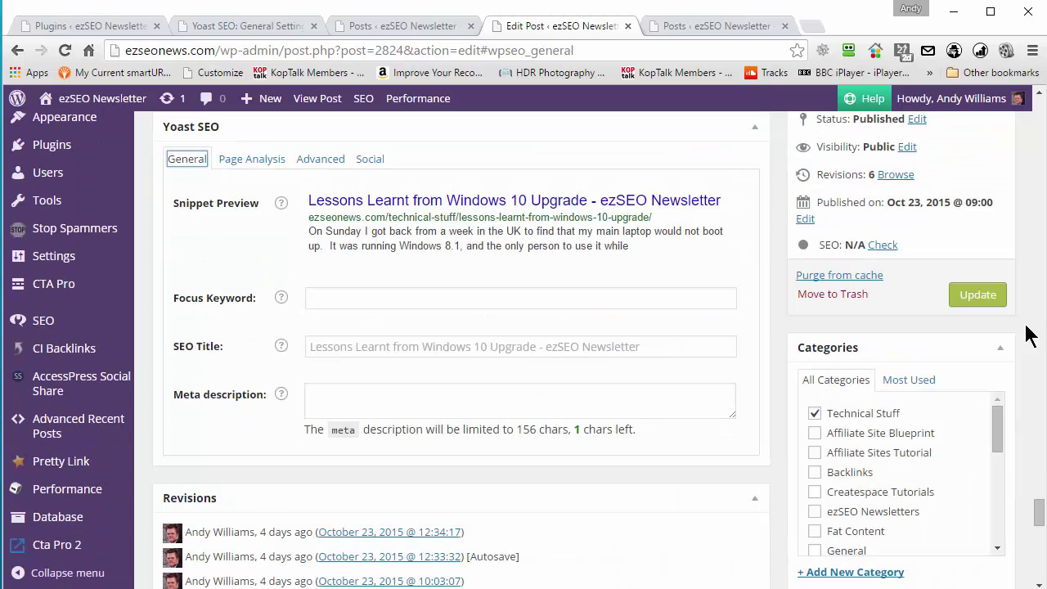
click(968, 296)
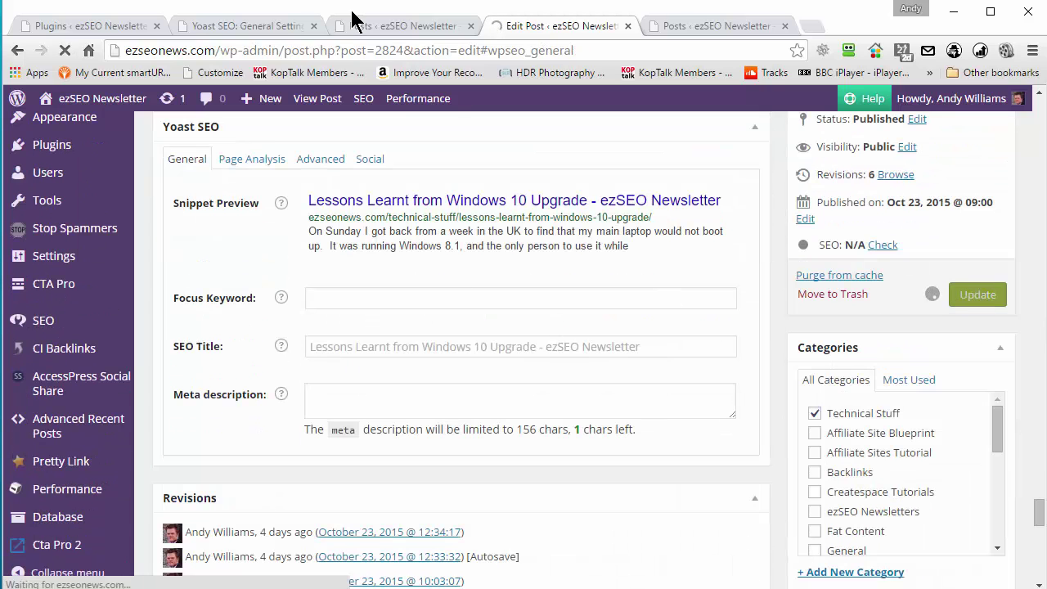
click(97, 24)
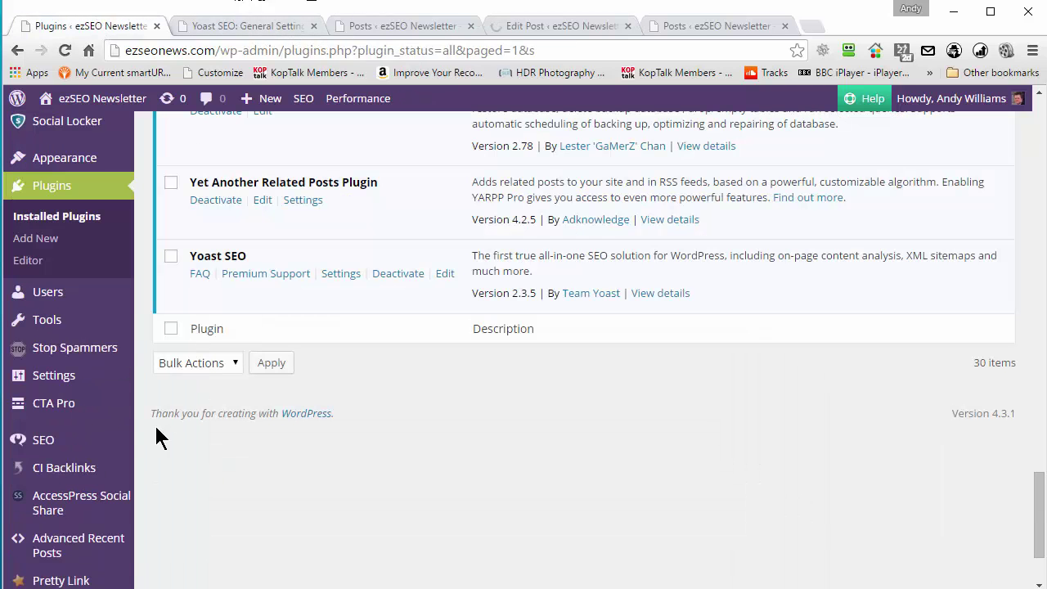
- Scroll through Yoast SEO's General Settings page, then go to SEO > Titles & Metas
click(209, 26)
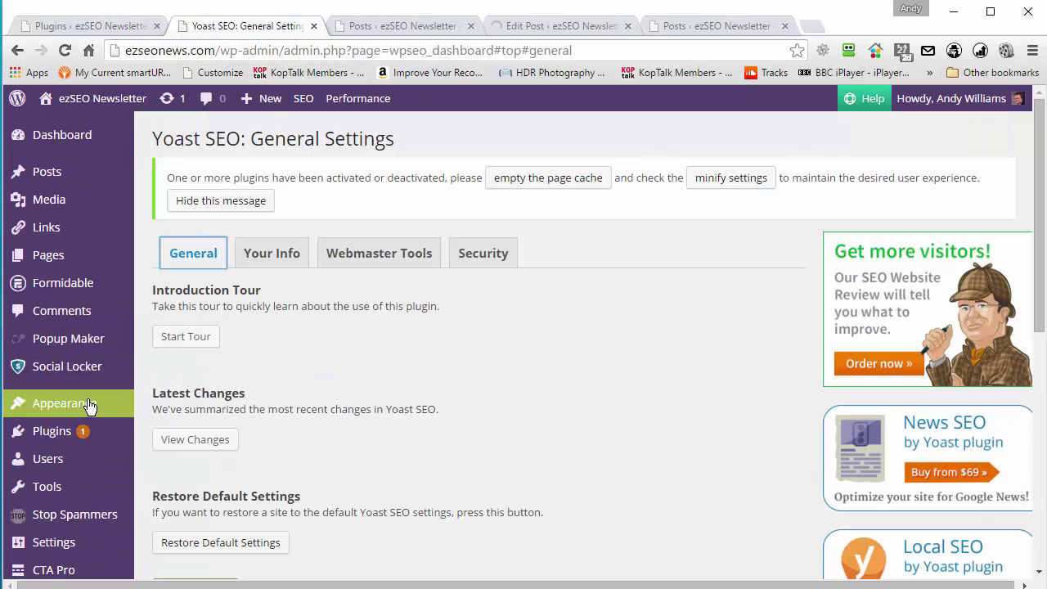
scroll(86, 401, down, 6)
scroll(88, 406, up, 2)
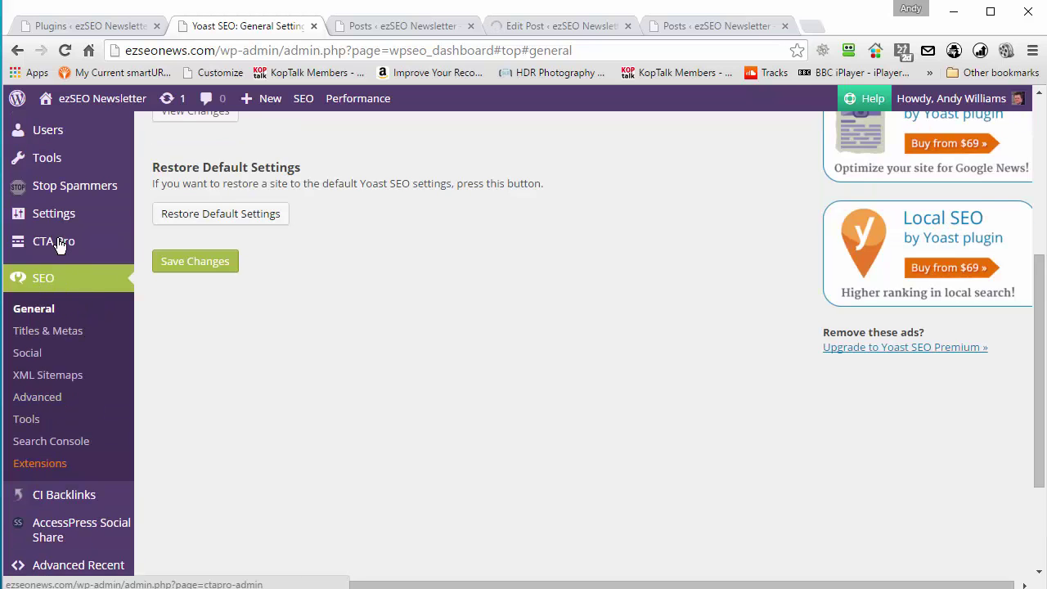
scroll(260, 422, up, 3)
scroll(260, 429, up, 1)
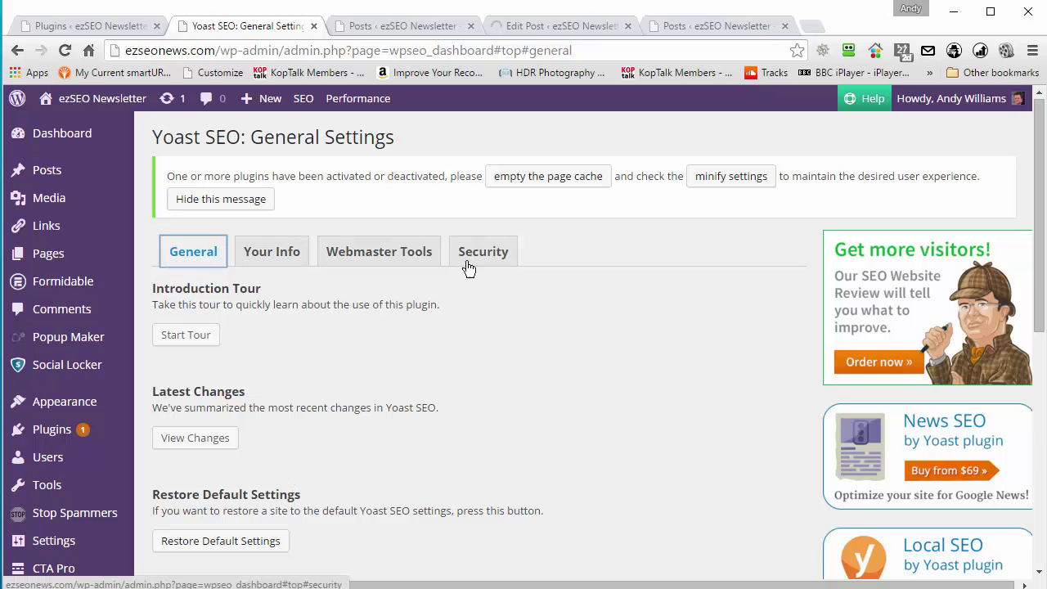
scroll(271, 300, down, 4)
scroll(180, 315, up, 1)
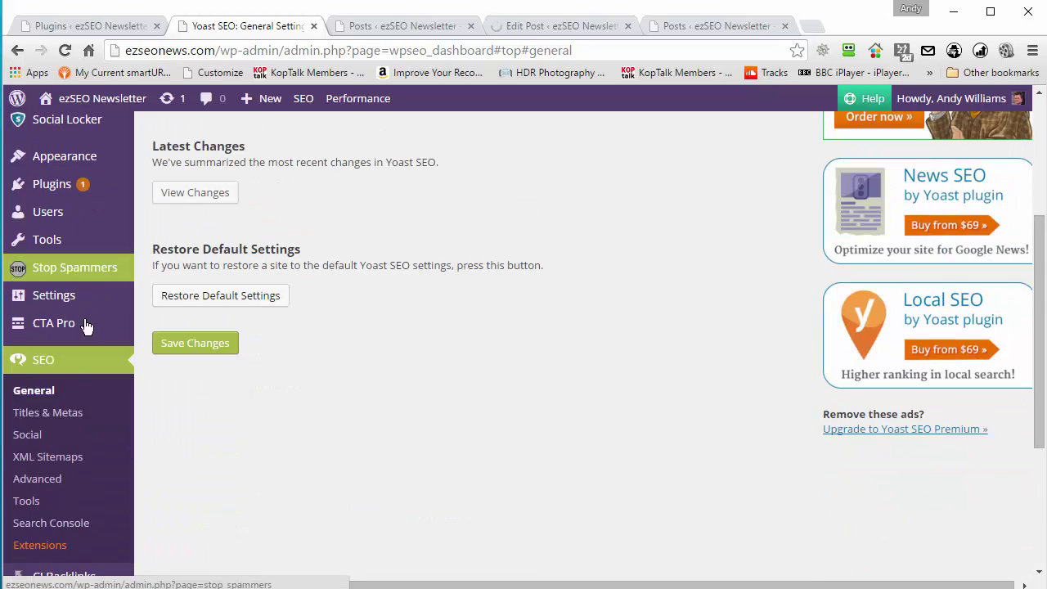
click(54, 427)
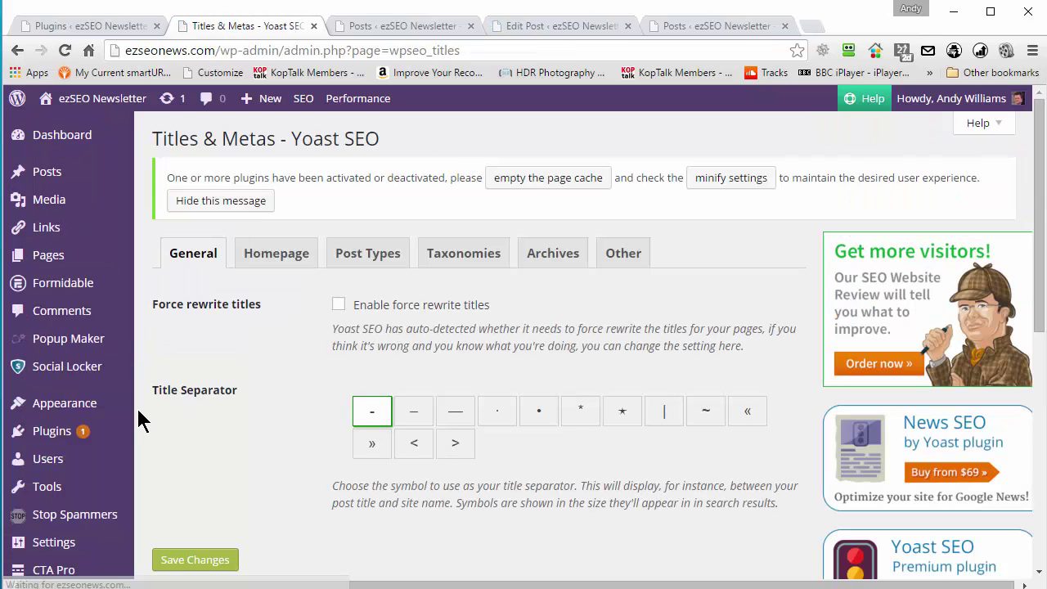
- Inspect the Posts title template %%title%% %%sep%% %%sitename%% on the Post Types tab
click(387, 263)
scroll(744, 245, down, 1)
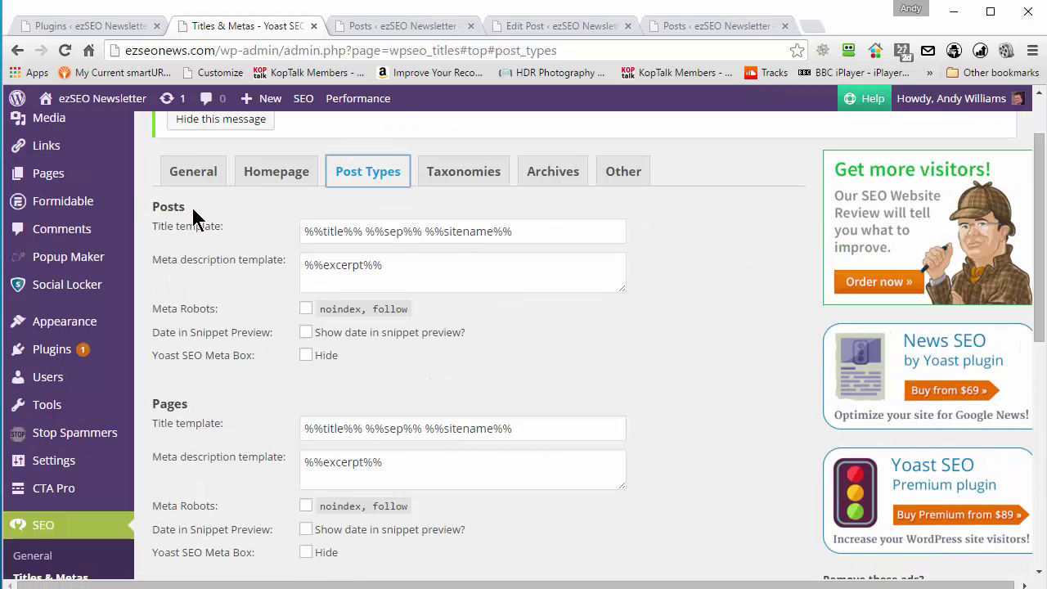
drag(305, 233, 511, 226)
right_click(511, 220)
click(411, 225)
- Open Yoast's General settings in a new tab, close the duplicate tab, and go to Posts
right_click(189, 169)
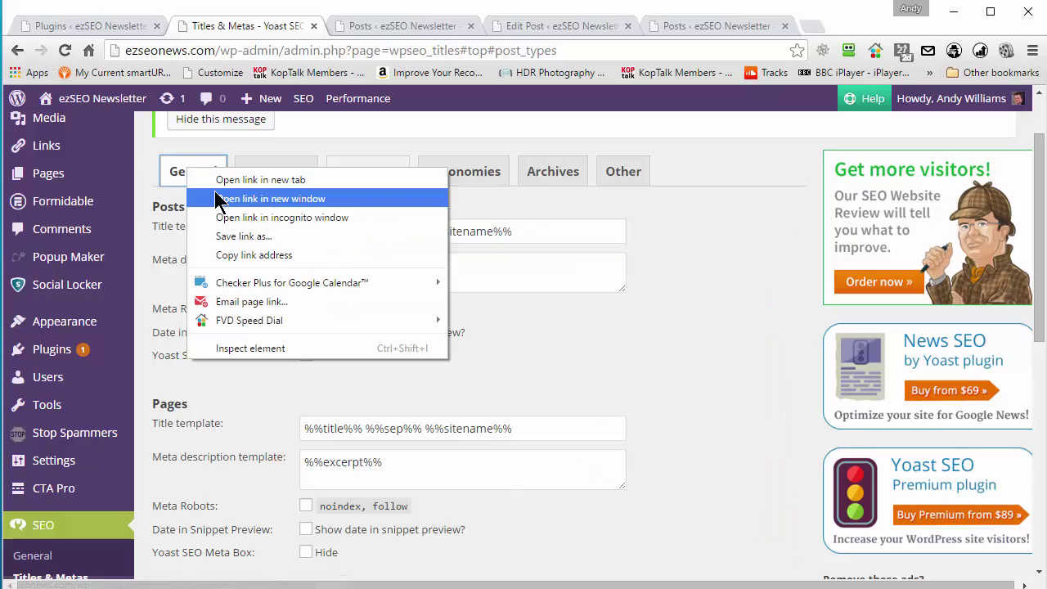
click(217, 180)
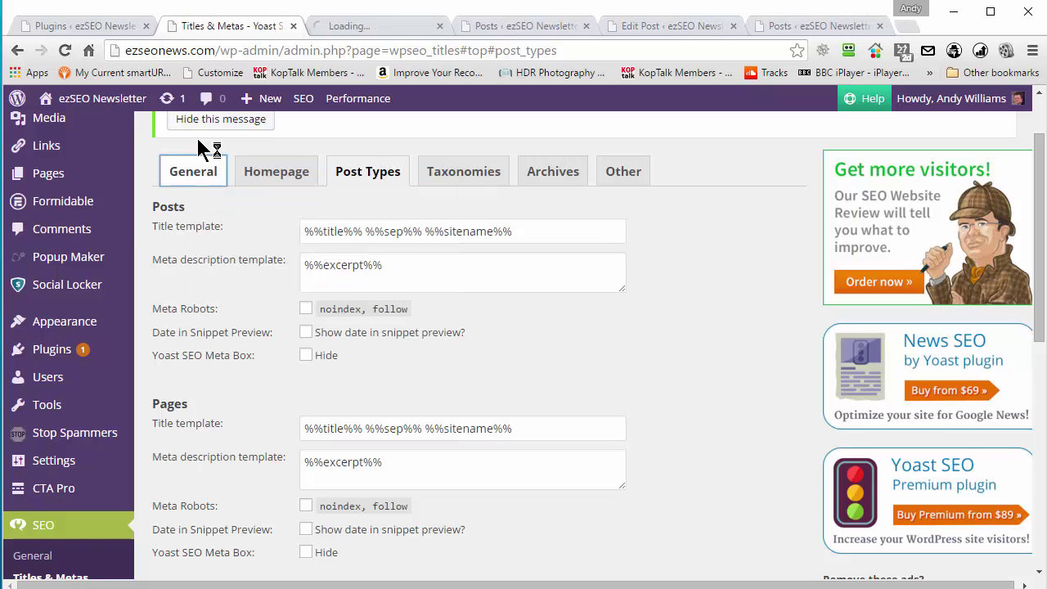
click(356, 28)
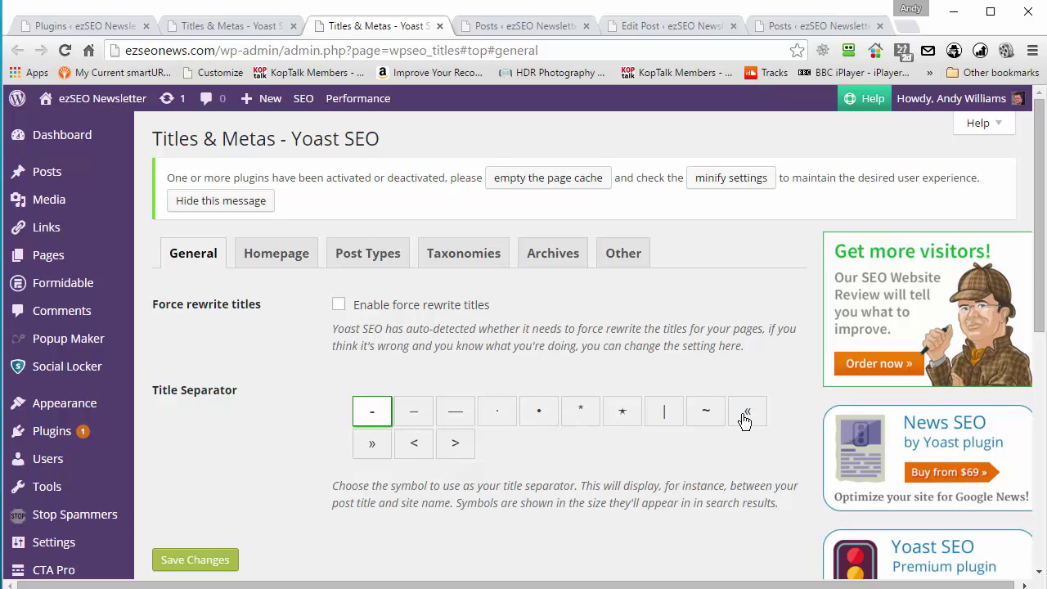
click(440, 26)
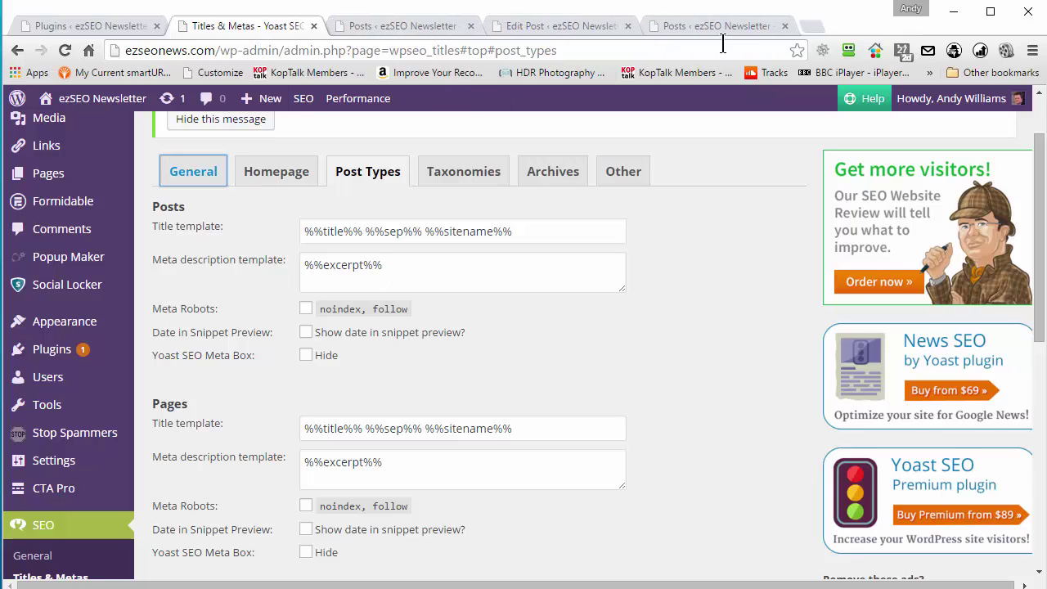
click(401, 26)
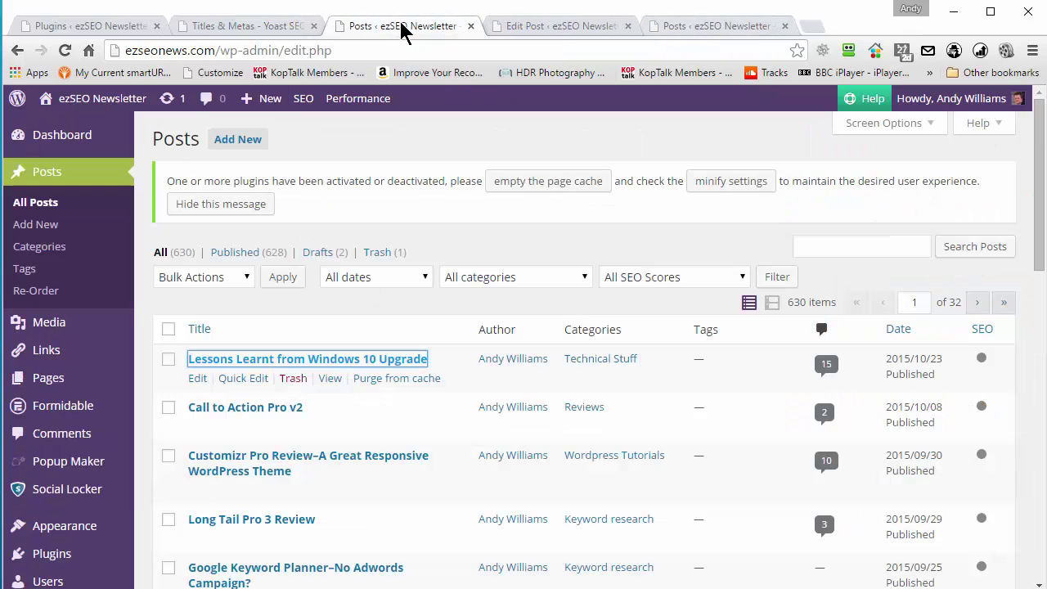
- Open the live Windows 10 upgrade post in a new tab beside the settings page
click(745, 22)
click(531, 26)
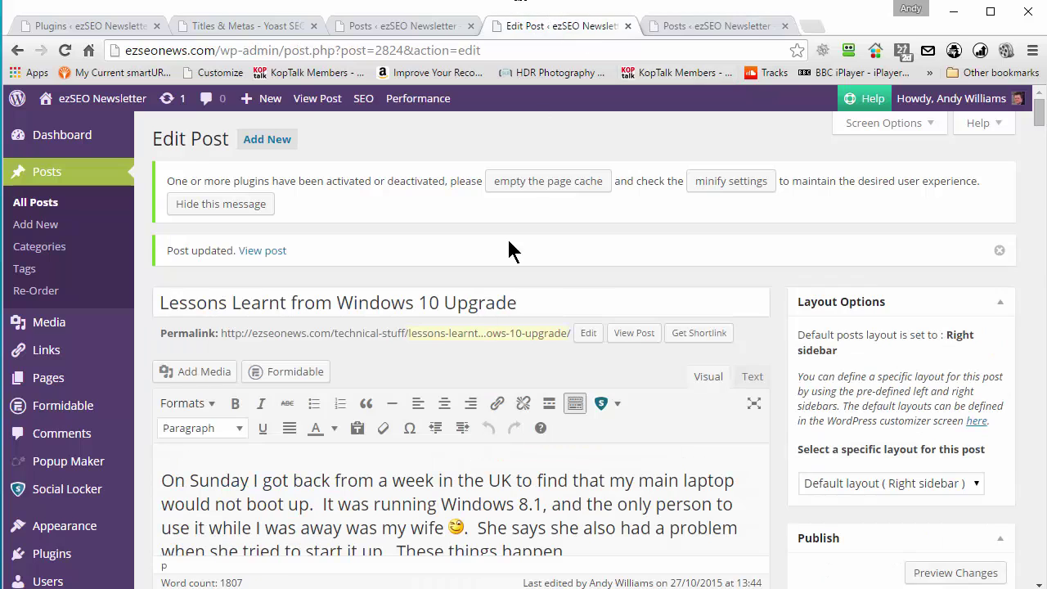
right_click(634, 333)
click(647, 346)
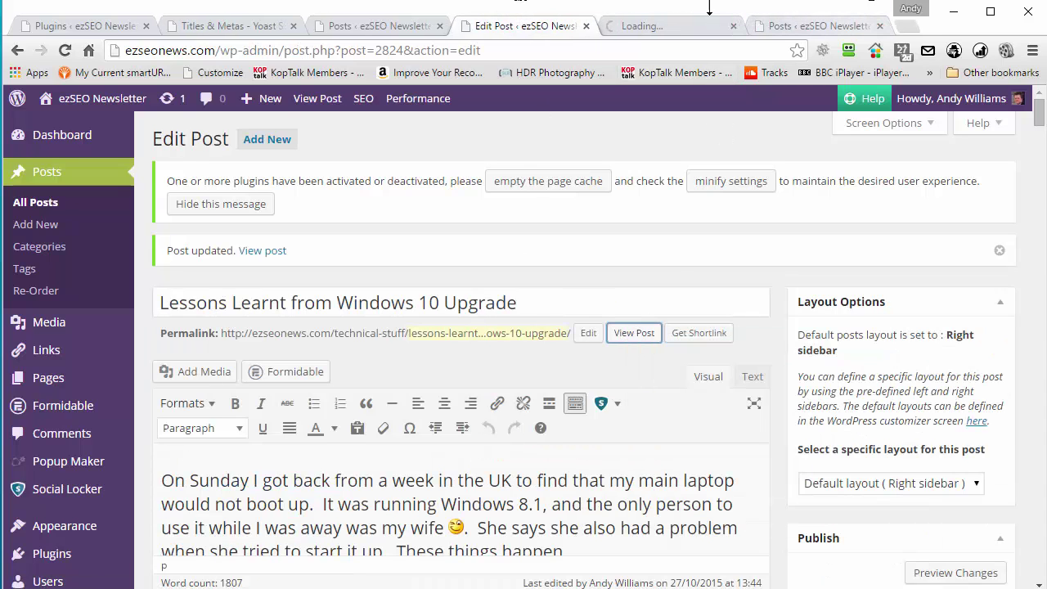
click(644, 27)
drag(697, 33, 409, 25)
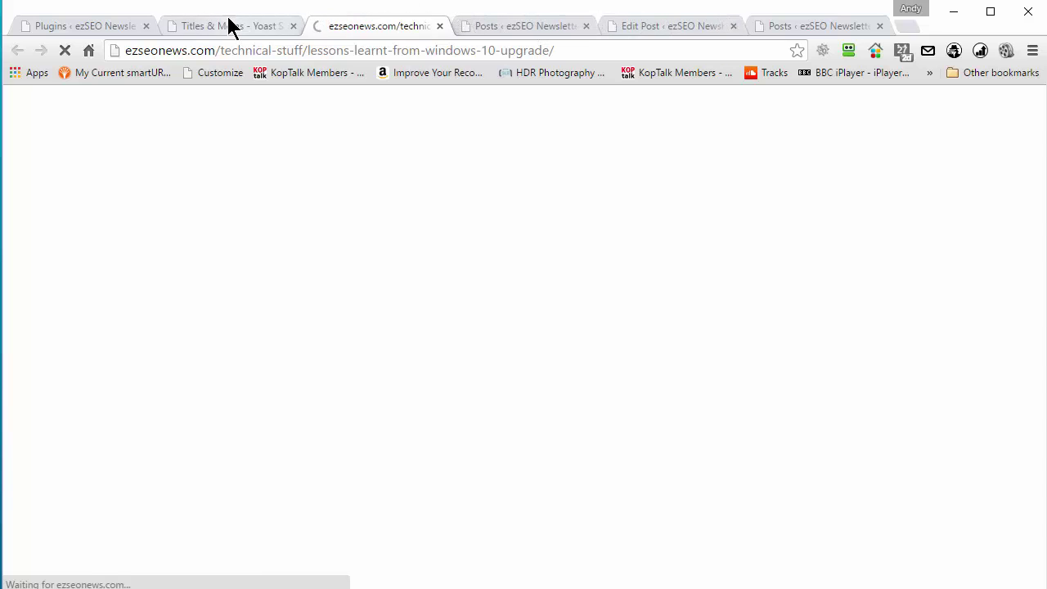
- Compare the Posts title template with the live post's title ending '- ezSEO Newsletter'
click(229, 25)
drag(304, 231, 395, 238)
click(368, 232)
shift+click(513, 232)
click(384, 25)
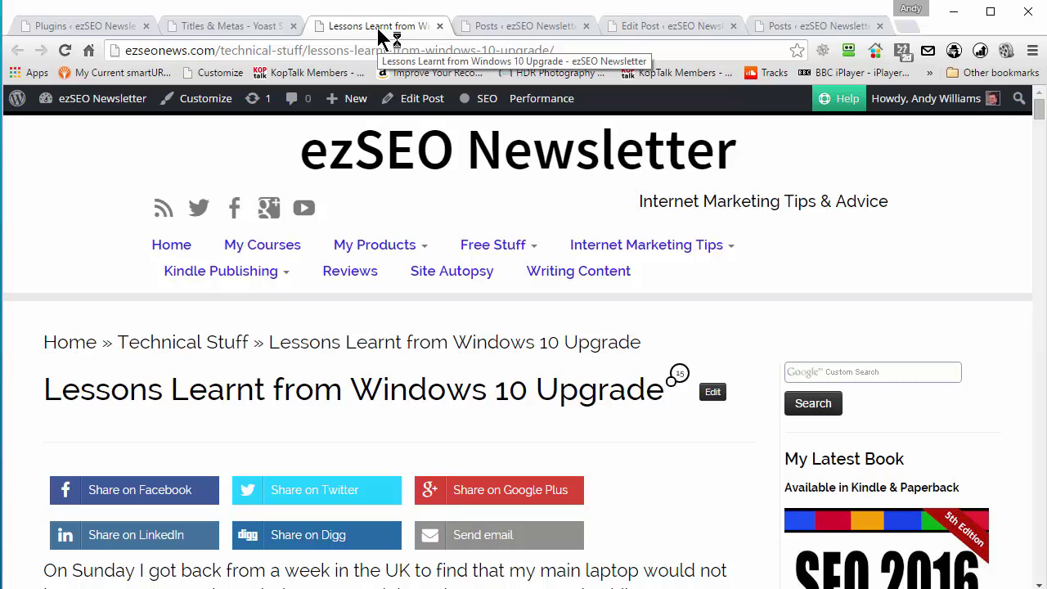
- Compare Yoast's category and tag taxonomy templates with the post type templates
click(240, 31)
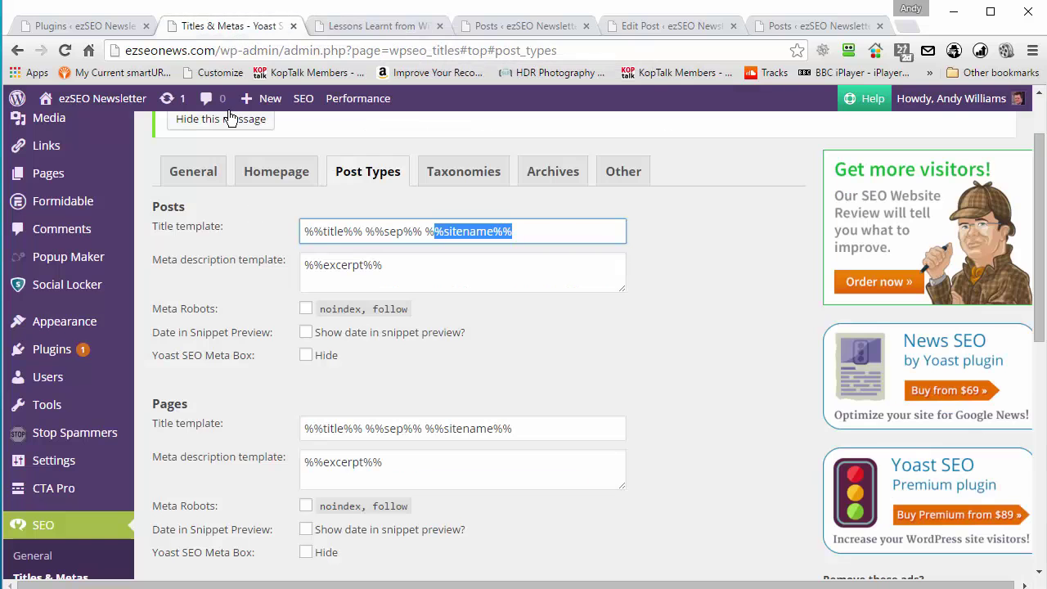
scroll(574, 366, down, 2)
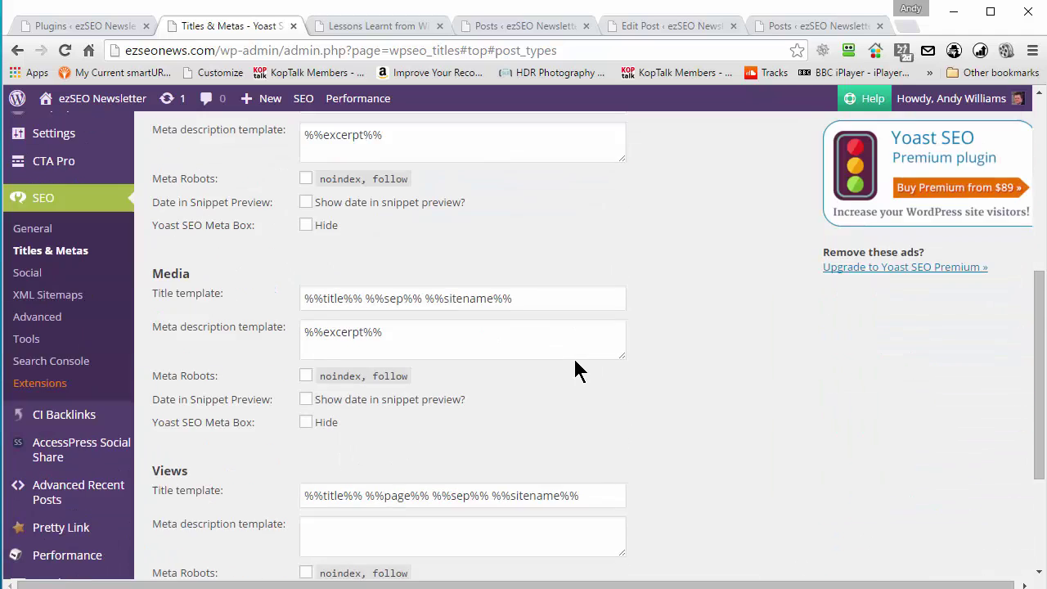
scroll(574, 367, up, 3)
click(458, 273)
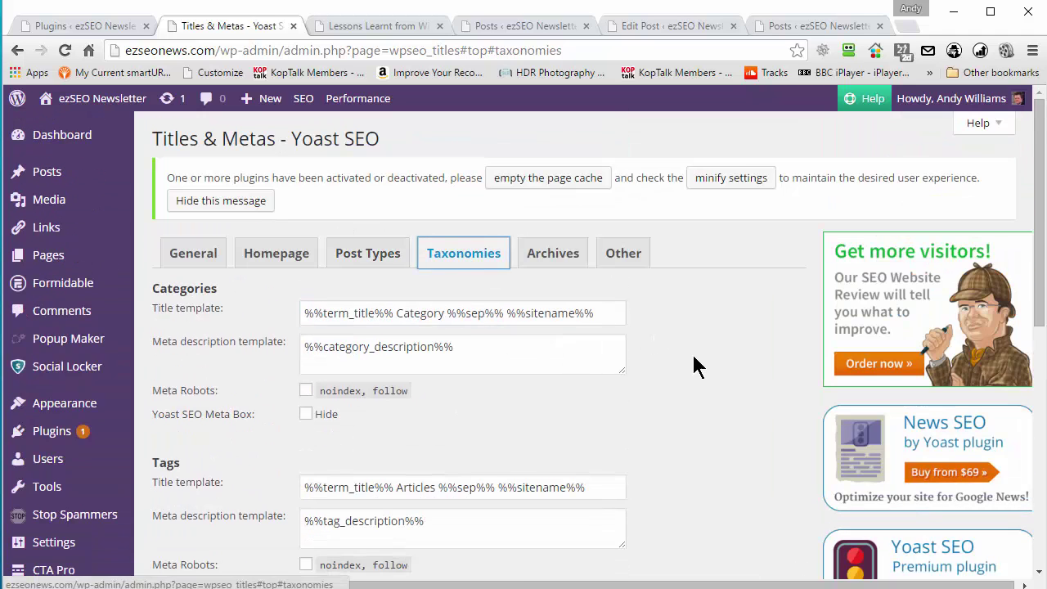
scroll(693, 366, down, 1)
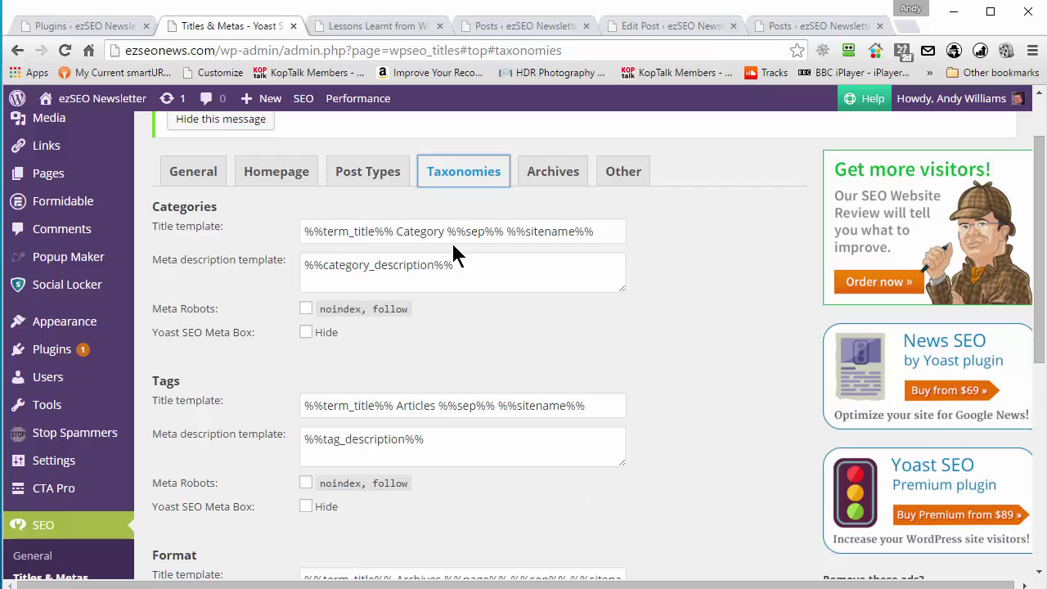
click(373, 171)
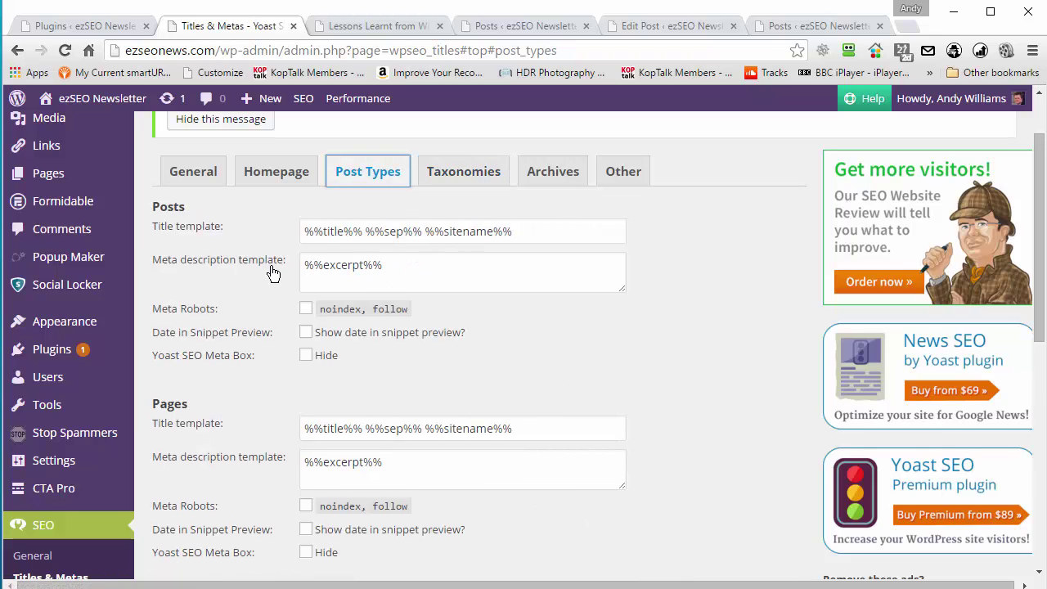
- Check that the Posts meta description template uses %%excerpt%%, then go back to the post's empty Excerpt
click(418, 274)
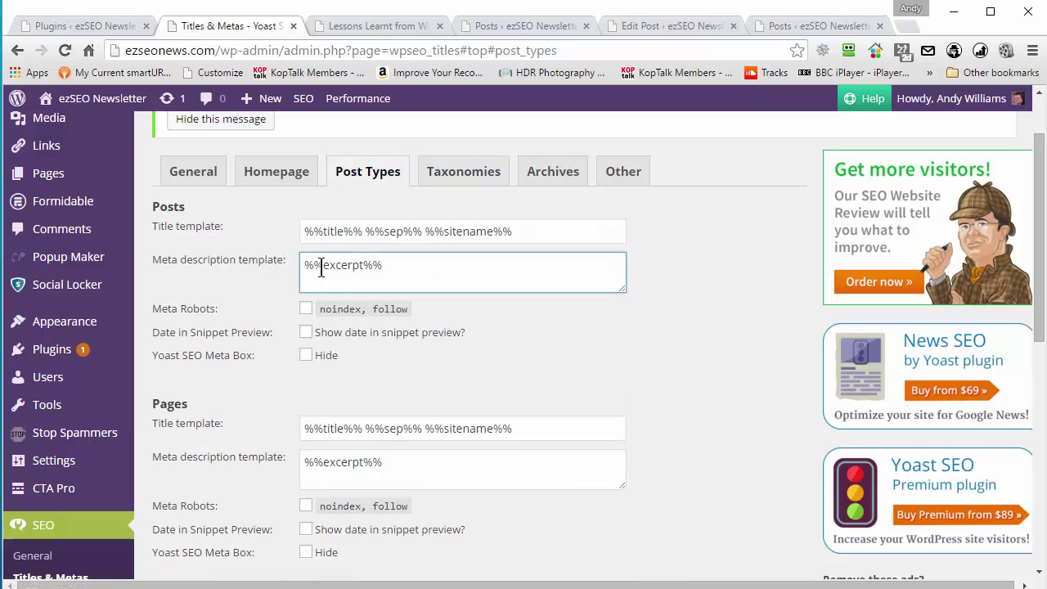
drag(392, 274, 300, 265)
click(390, 271)
click(677, 25)
drag(1037, 122, 1028, 502)
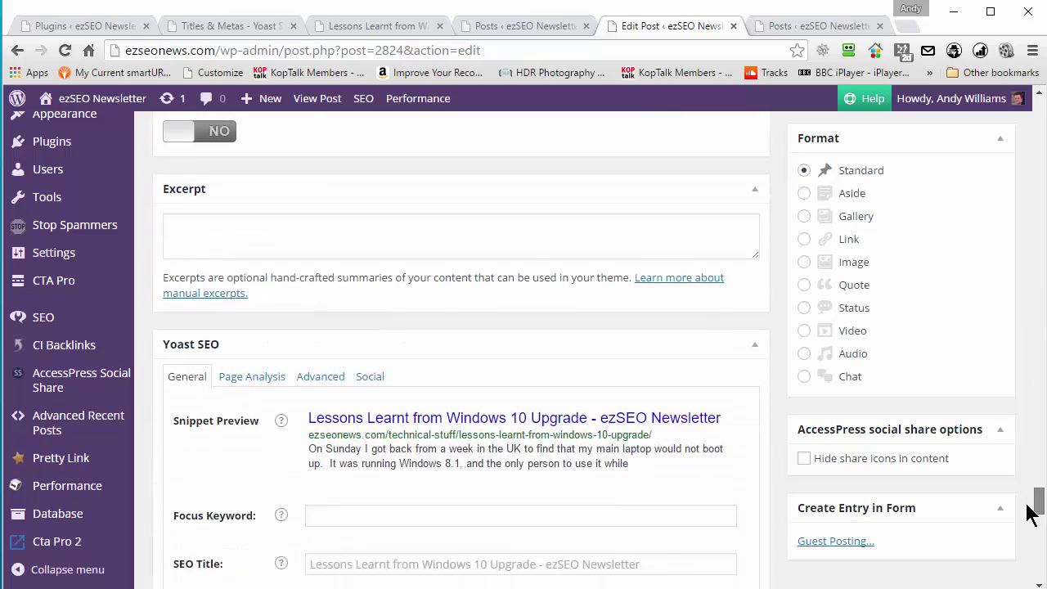
- Paste the Windows 10 forced-upgrade summary into the Excerpt and update the post
click(458, 235)
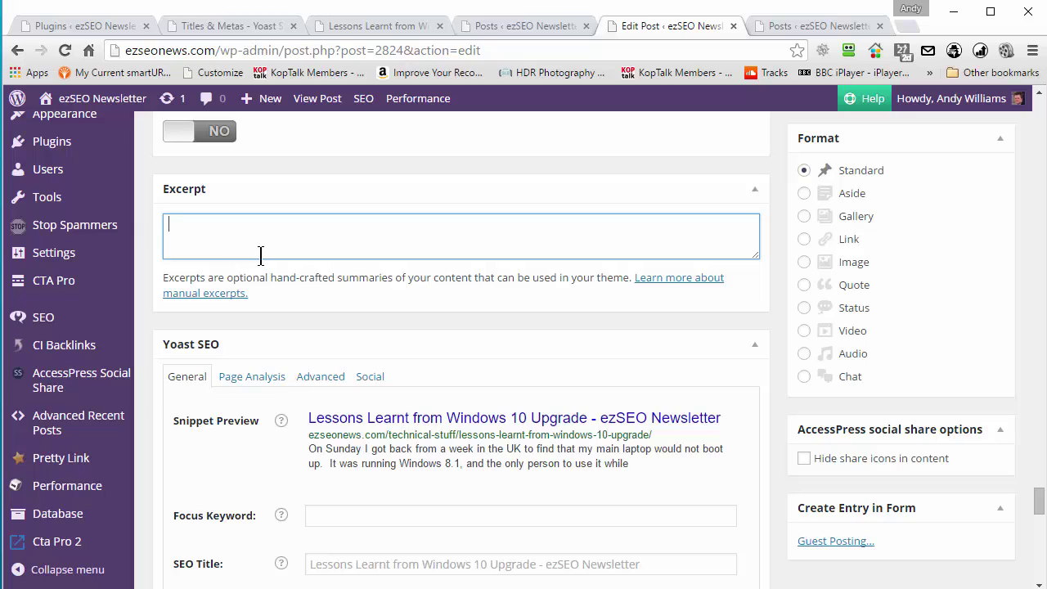
text(Windows 10 is being forced upon us.  While I normally recommend waiting, I was forced to upgrade and decided to write about my experiences.)
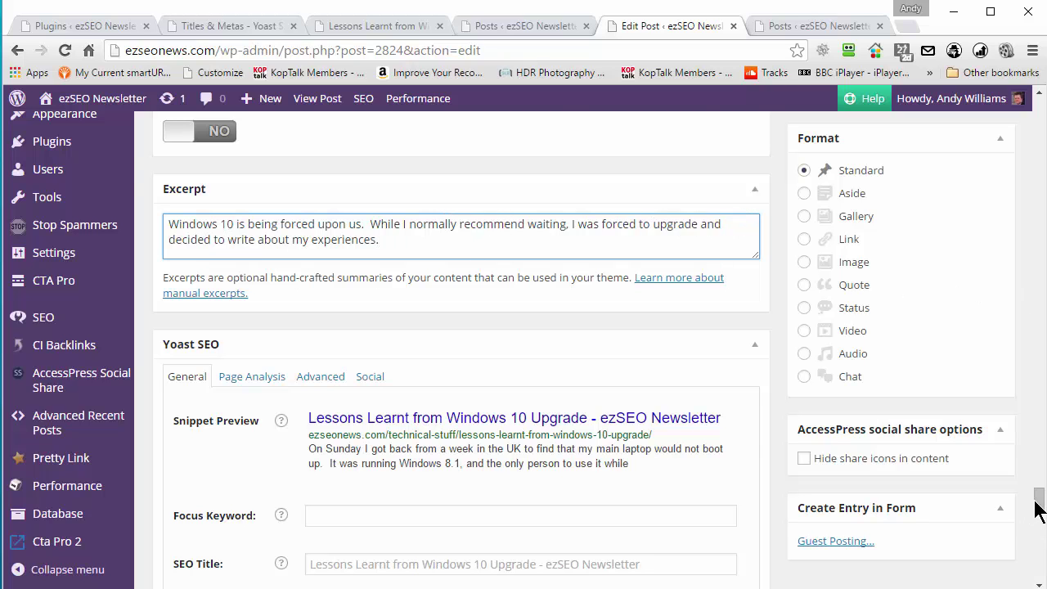
scroll(1036, 496, up, 10)
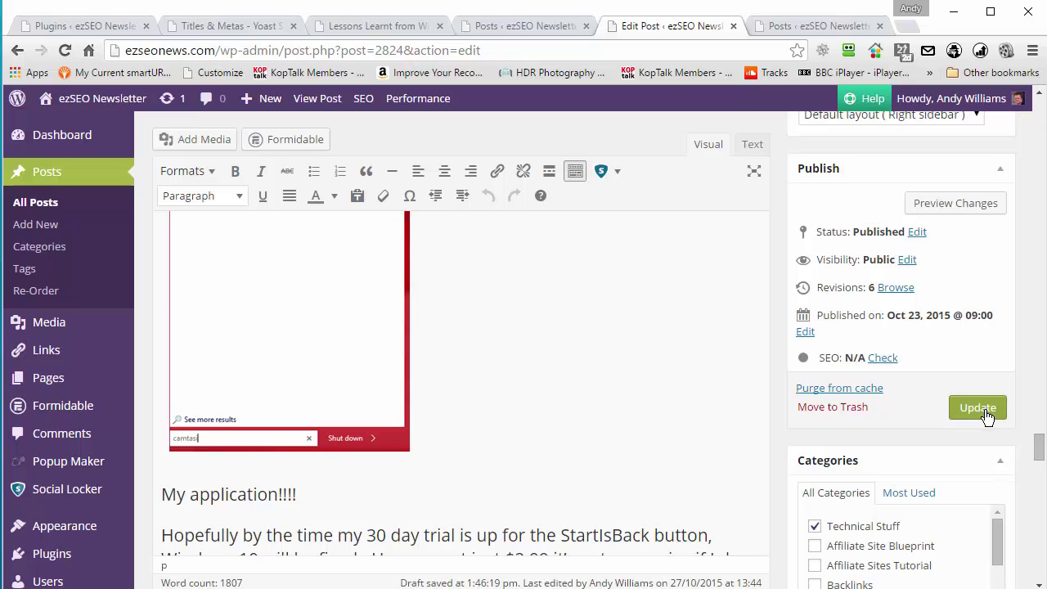
click(988, 413)
- Recheck the %%excerpt%% Posts meta description template, then return to the updated post's edit page
click(196, 26)
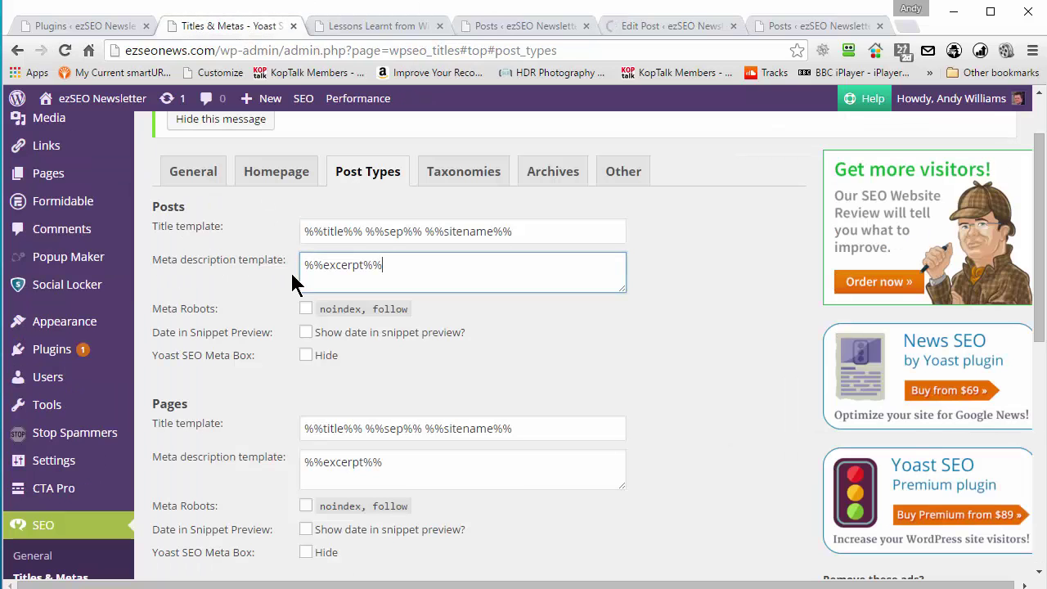
mouse_move(395, 264)
mouse_down()
mouse_move(306, 254)
mouse_move(388, 262)
mouse_up()
drag(308, 265, 361, 265)
click(362, 265)
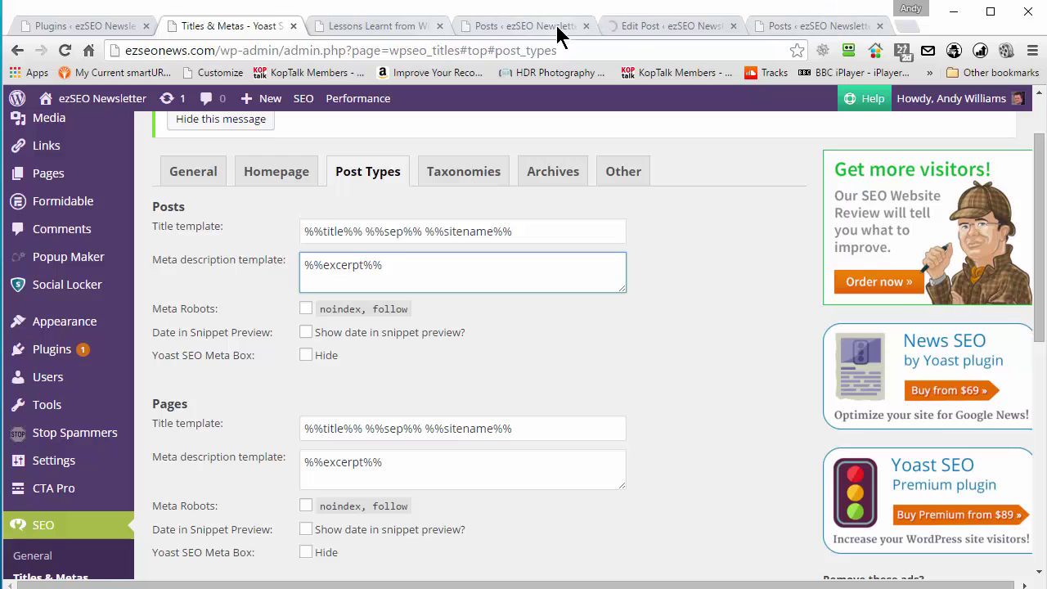
click(627, 24)
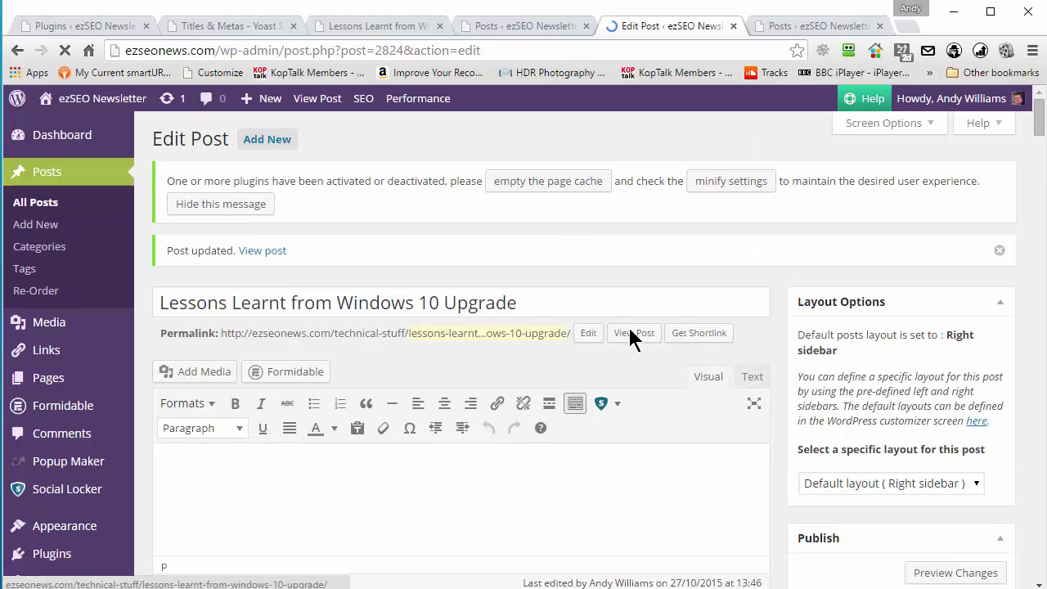
right_click(631, 327)
- Open the live Windows 10 upgrade post in a new tab and view its page source
click(671, 339)
click(675, 26)
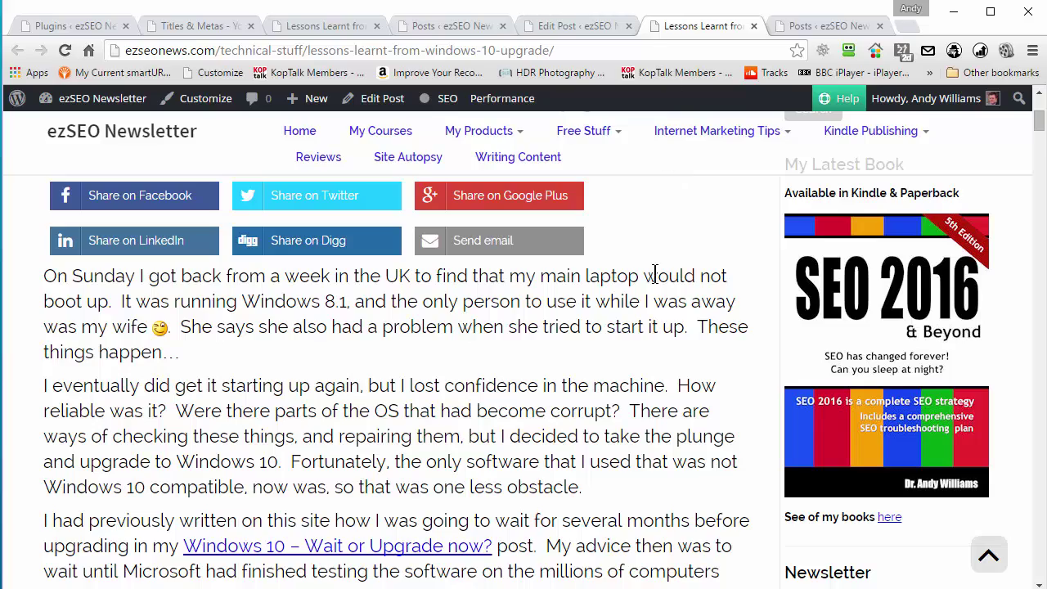
scroll(654, 273, down, 2)
right_click(655, 275)
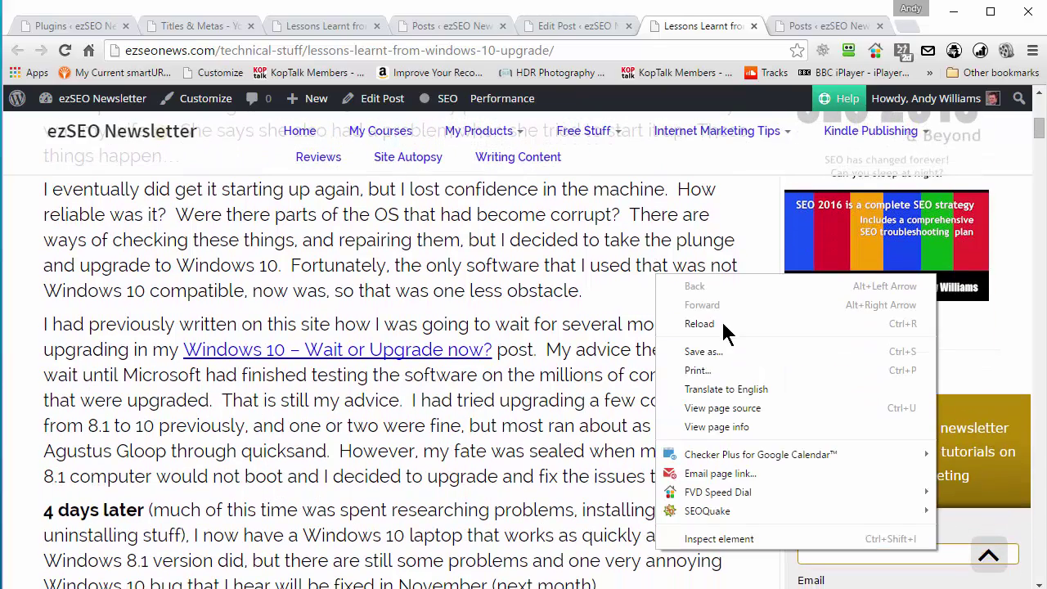
click(742, 409)
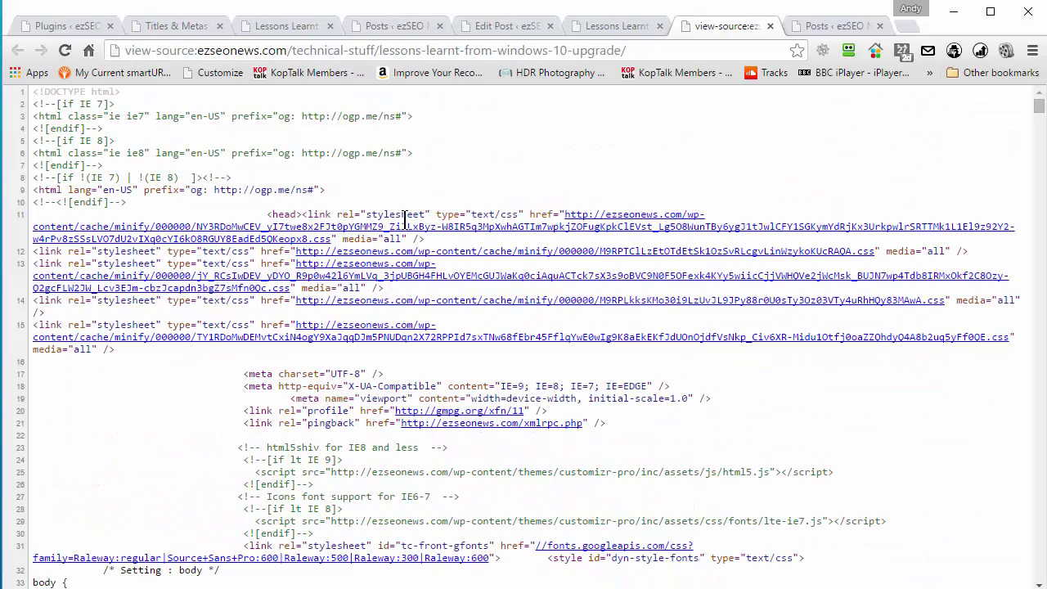
- Find 'descrip' in the source, confirm the Yoast meta description shows the excerpt, and close the source
key(ctrl+f)
text(descrip)
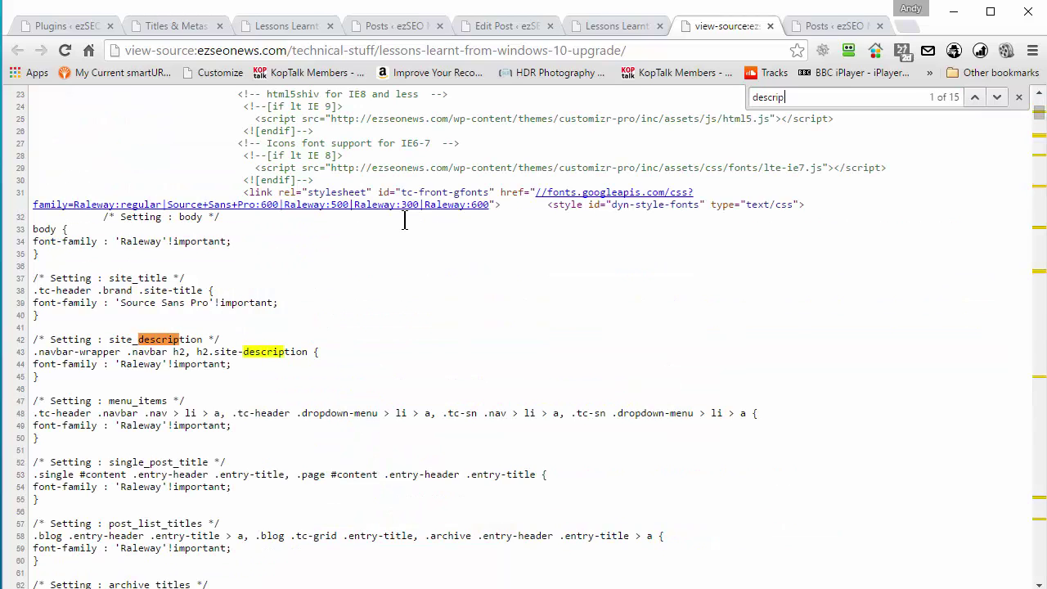
click(997, 97)
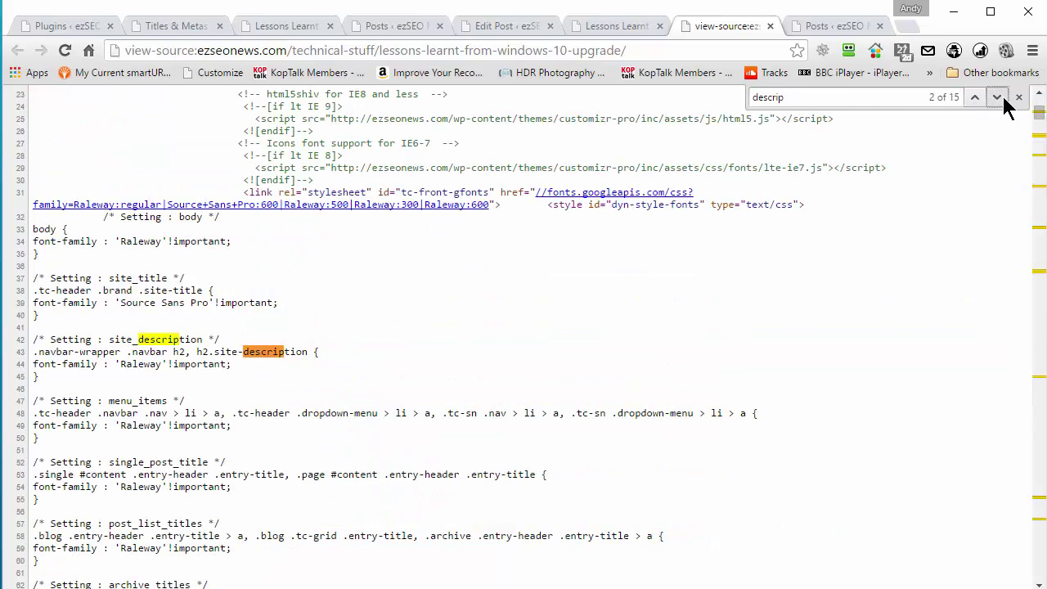
click(998, 97)
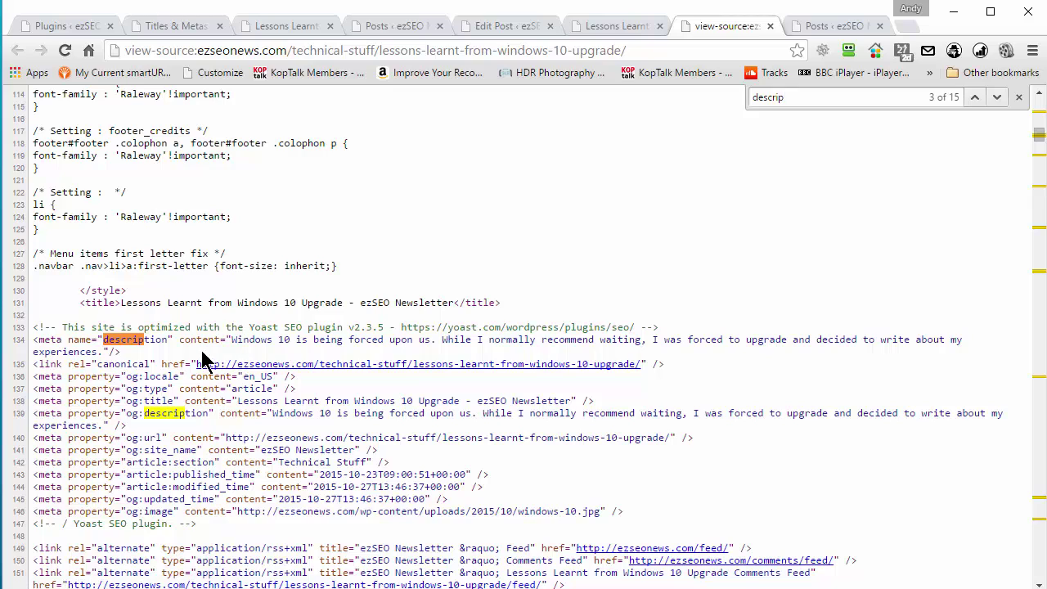
drag(232, 340, 99, 303)
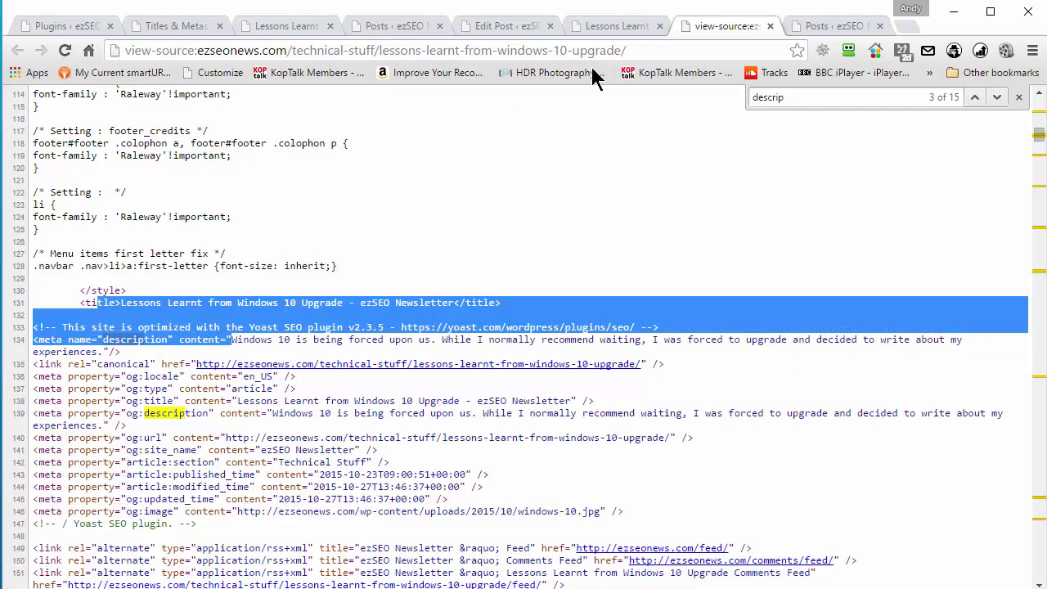
click(768, 26)
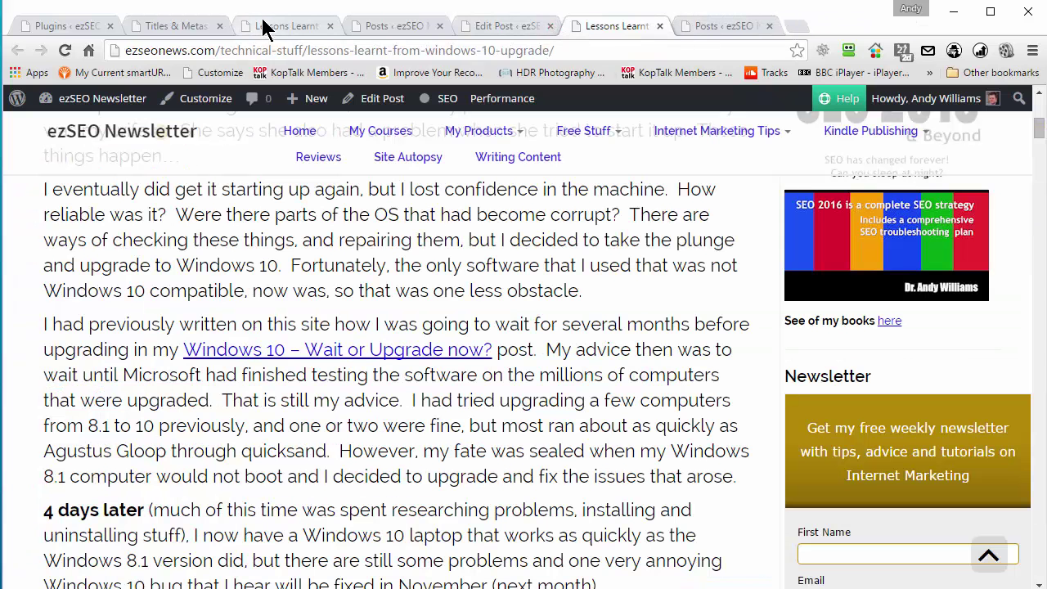
- Return to Yoast Titles & Metas and look at the Pages meta description template
click(136, 31)
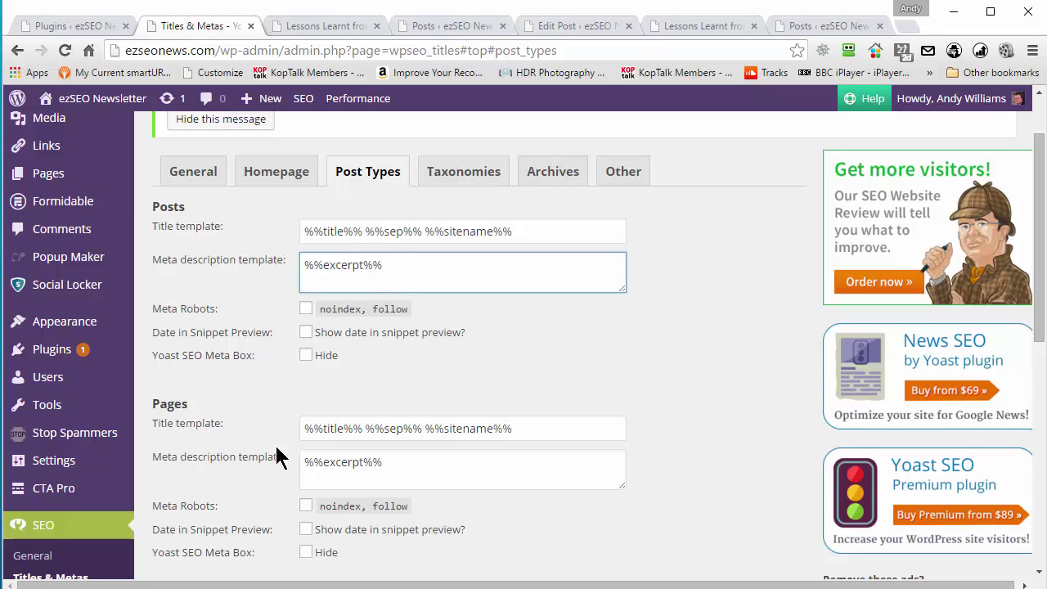
click(375, 470)
scroll(377, 472, down, 2)
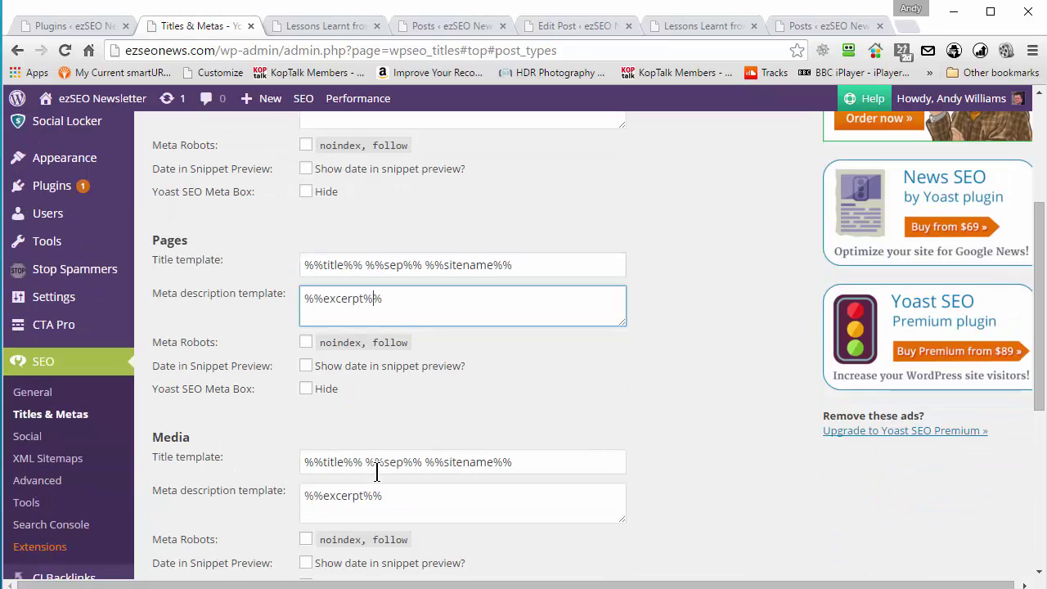
scroll(377, 472, up, 3)
- Review the Categories title and description templates, then the Archives and Other sitewide settings
click(488, 258)
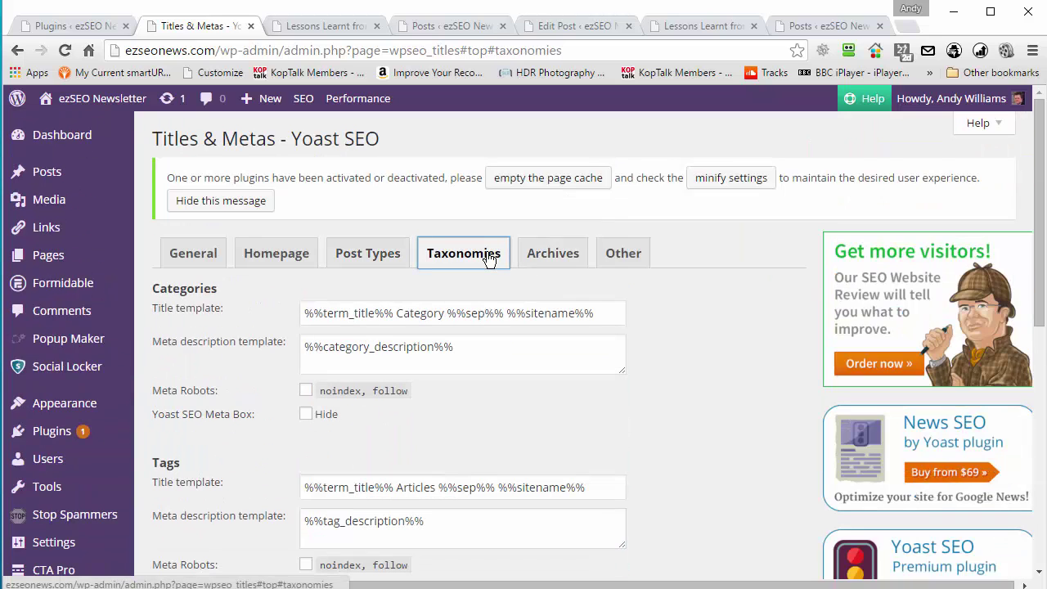
drag(314, 313, 635, 316)
click(365, 360)
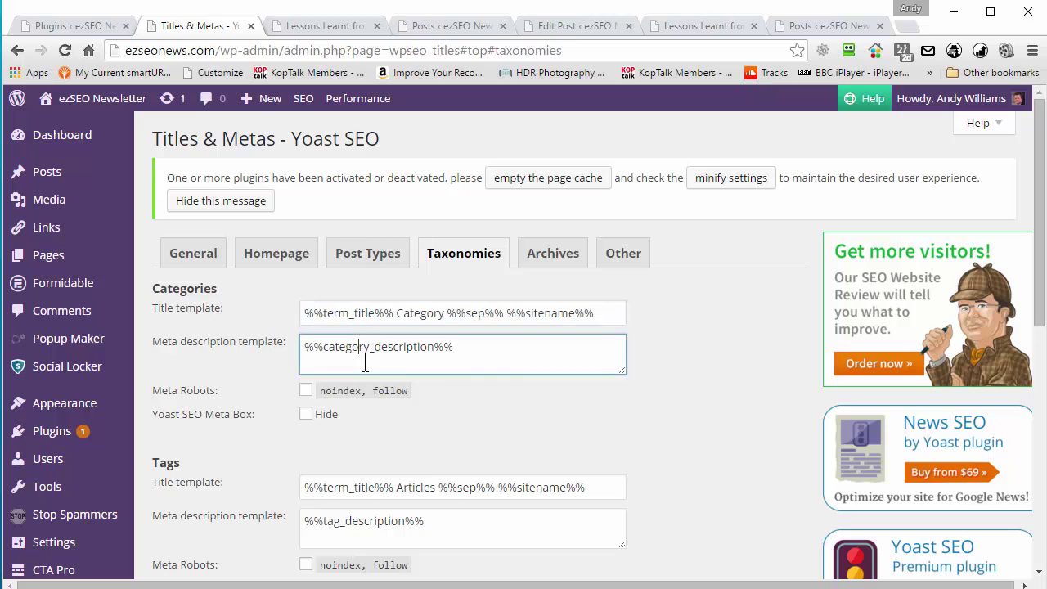
scroll(486, 474, down, 5)
scroll(485, 474, up, 5)
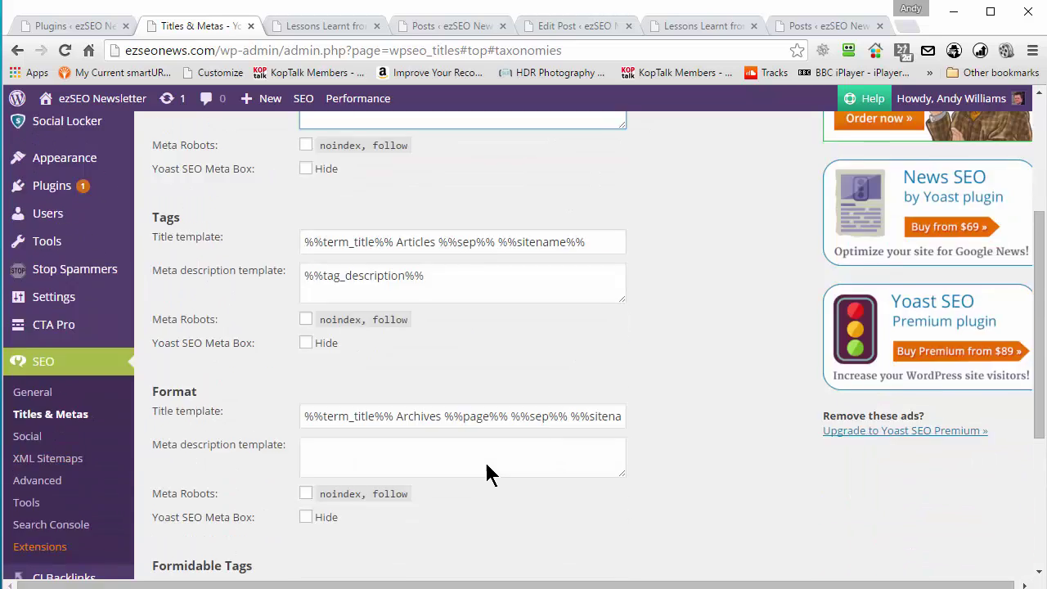
click(554, 255)
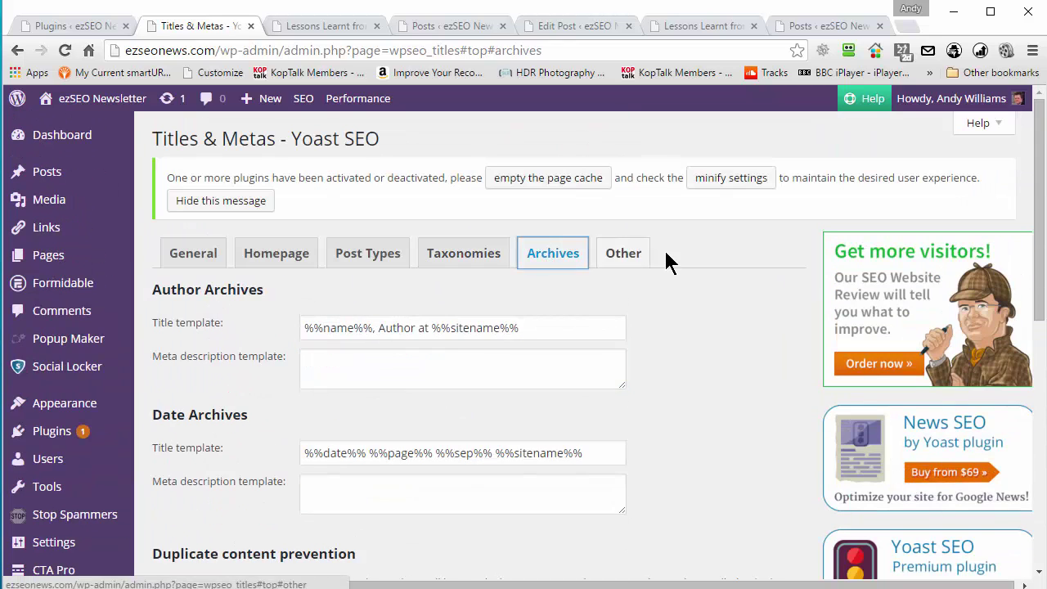
click(623, 254)
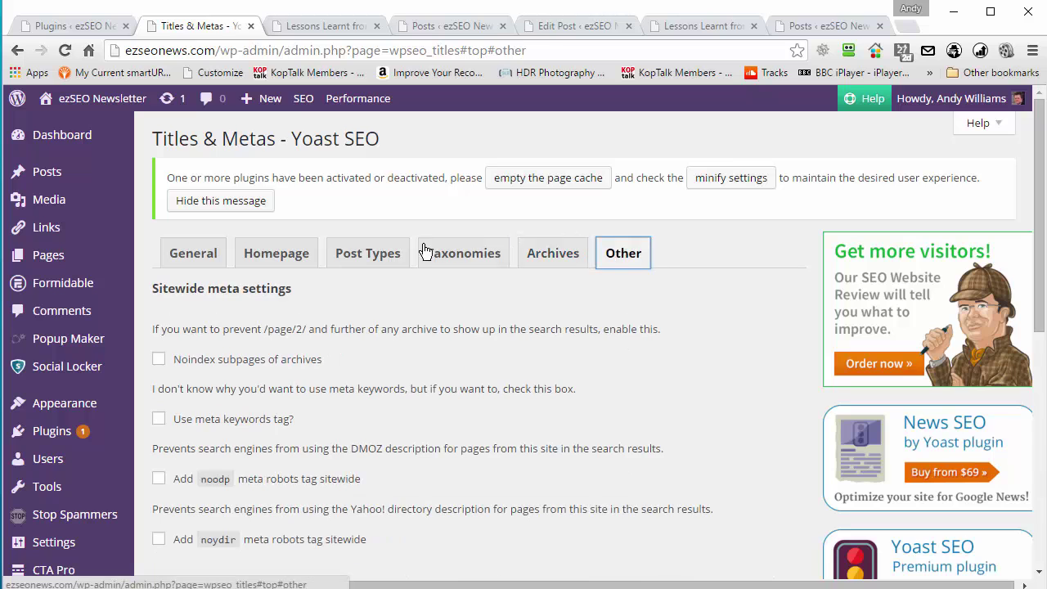
- Look over the General Titles & Metas settings
click(189, 260)
scroll(81, 409, down, 7)
scroll(82, 412, up, 5)
scroll(84, 412, down, 2)
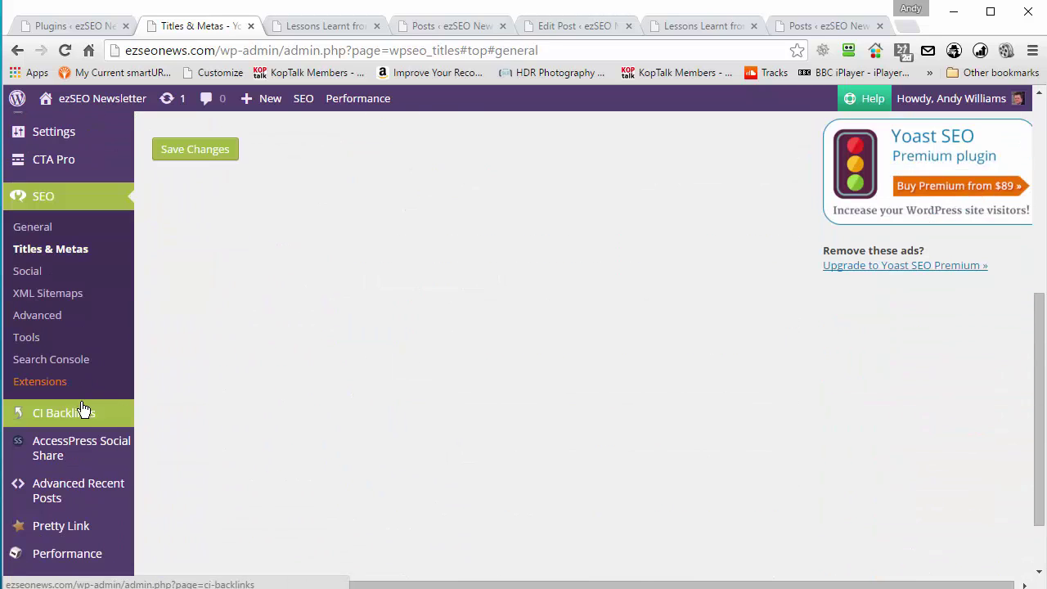
- Open Yoast's Social settings and inspect the Facebook Page URL and Twitter Username fields
click(31, 278)
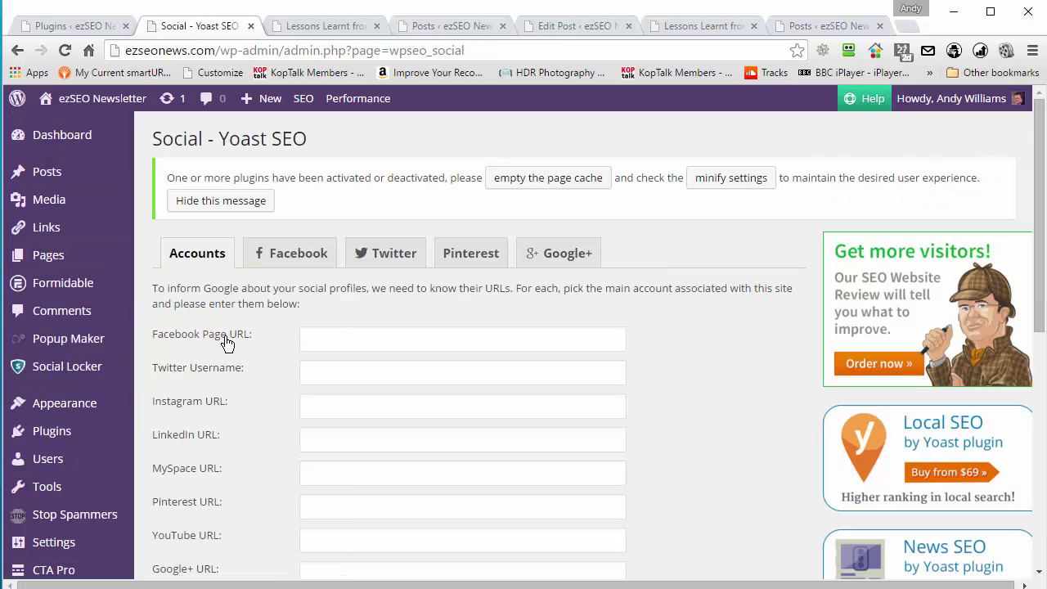
click(319, 337)
click(336, 371)
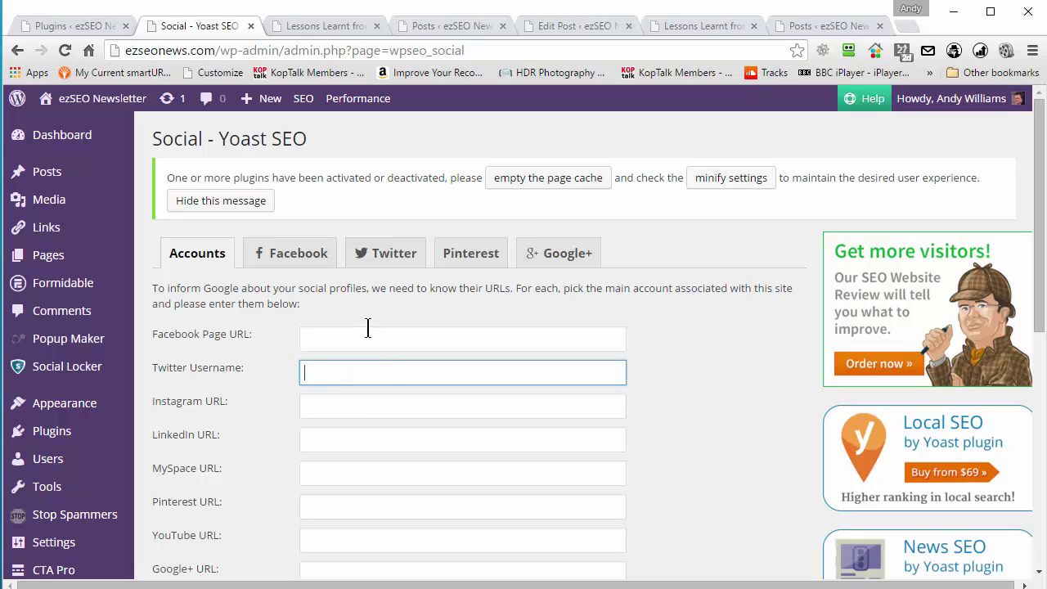
scroll(189, 296, down, 6)
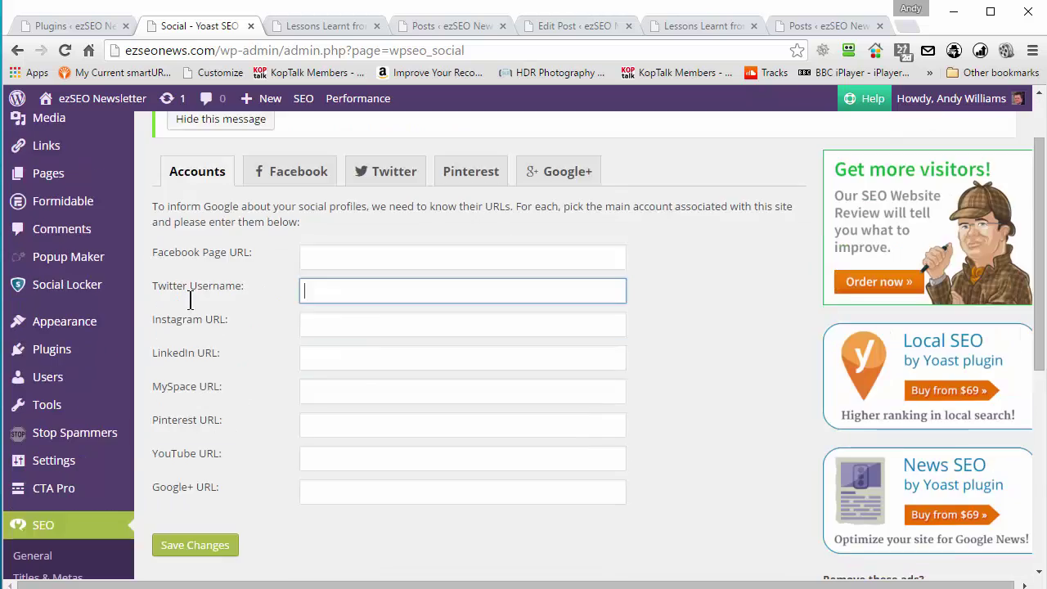
click(24, 217)
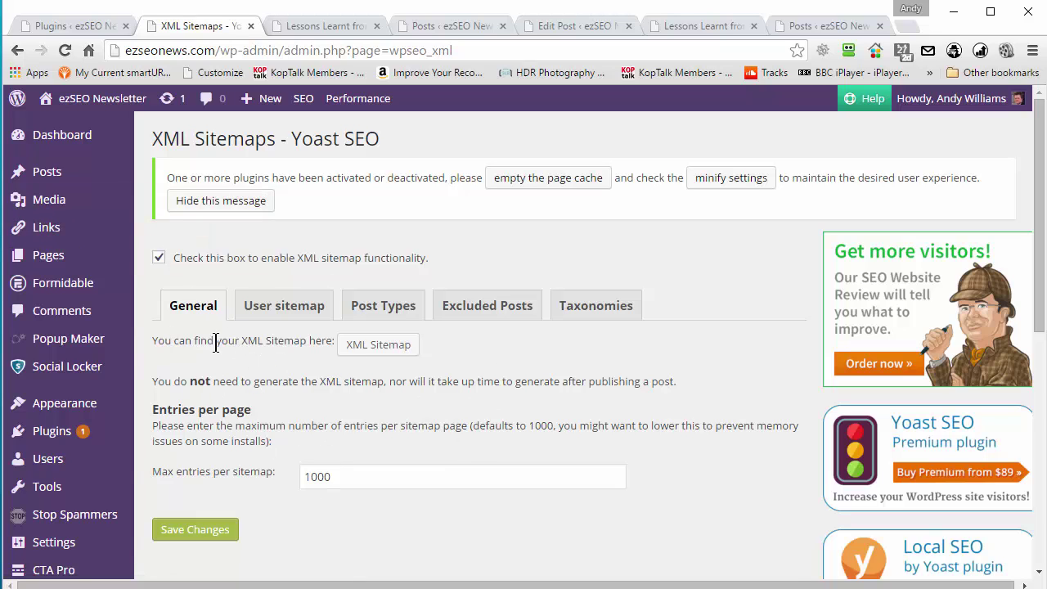
- Review the sitemap's excluded posts, excluded post types, user sitemap and 1000-entry general limit
click(485, 308)
click(377, 389)
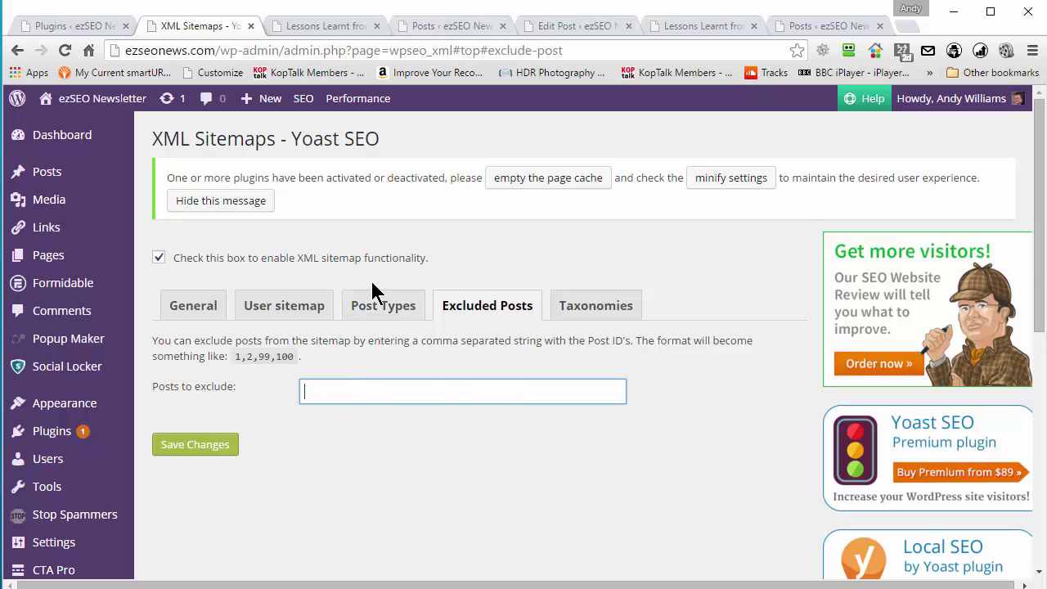
click(350, 318)
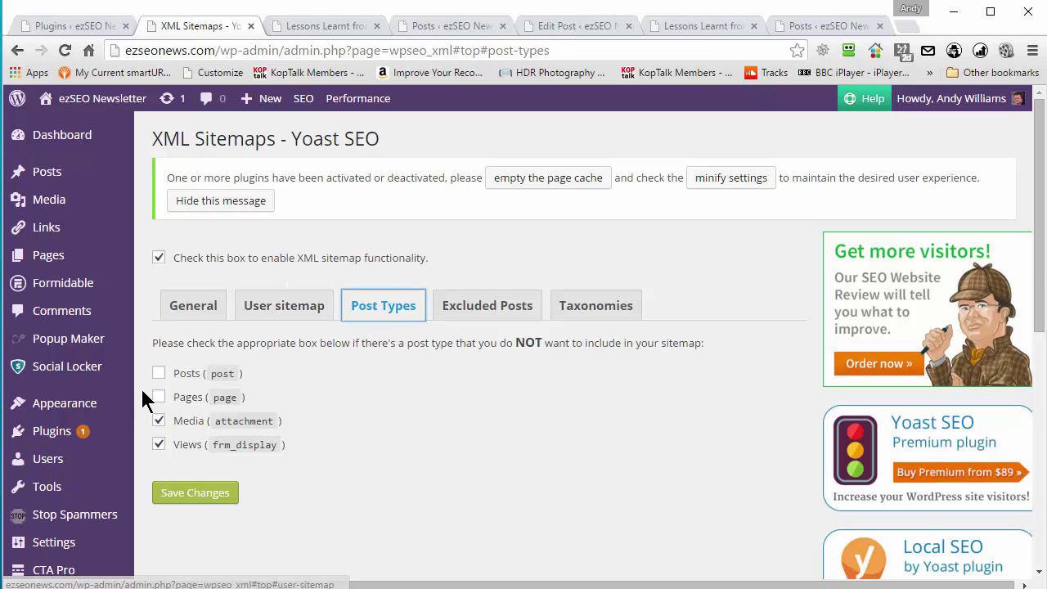
click(286, 311)
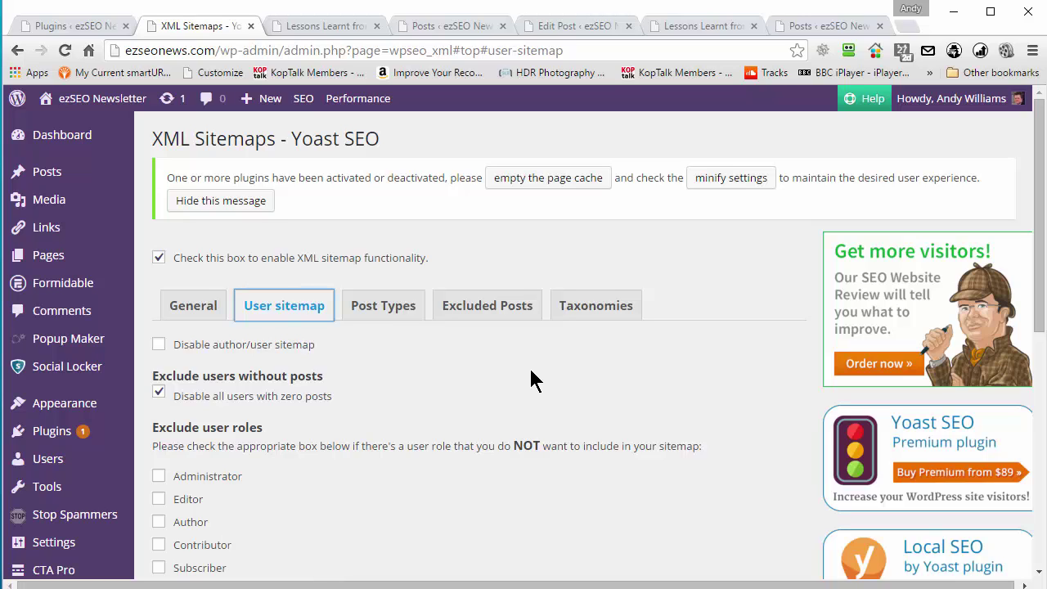
click(168, 303)
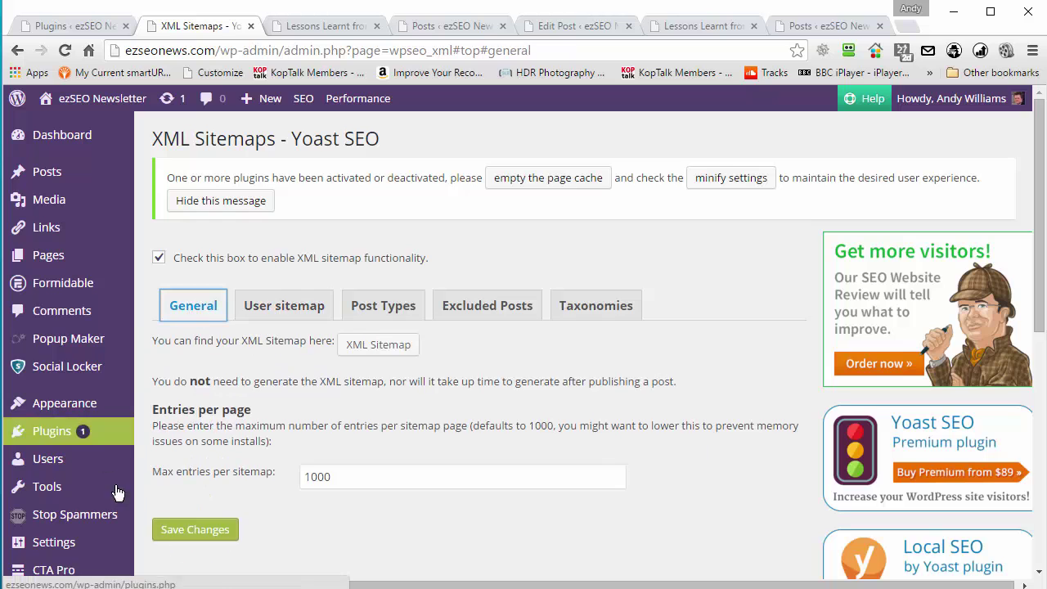
scroll(179, 344, down, 6)
scroll(107, 345, up, 1)
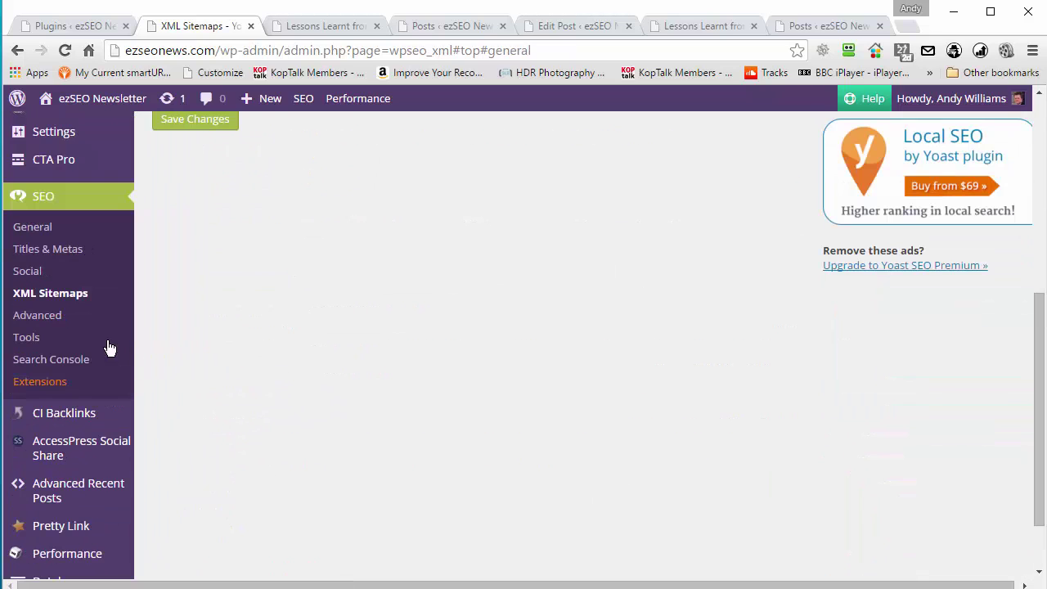
- Open Yoast Advanced > Permalinks and leave 'Strip the category base' unticked after toggling it
click(37, 316)
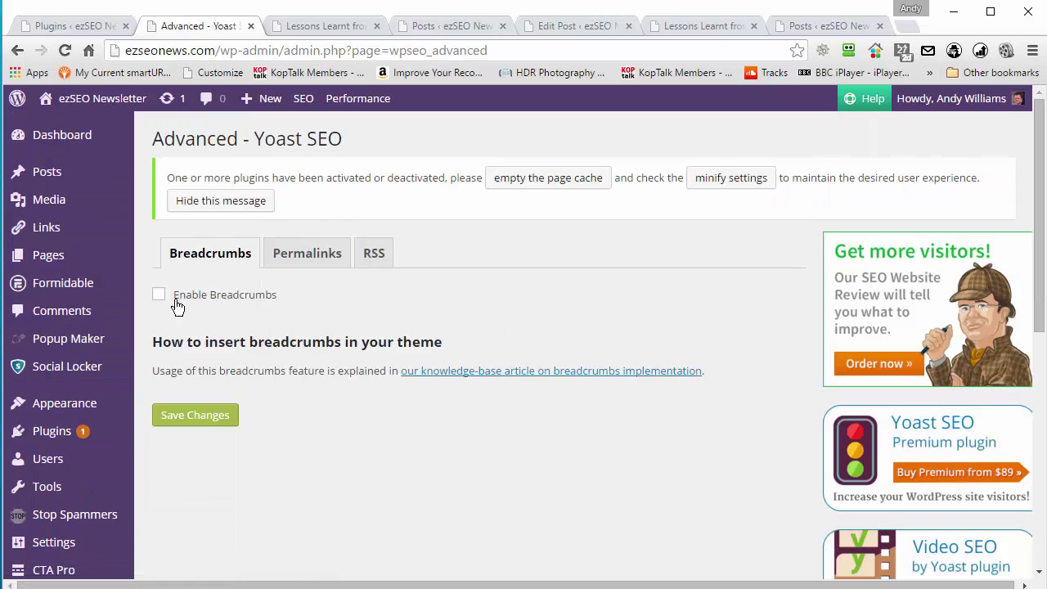
click(285, 260)
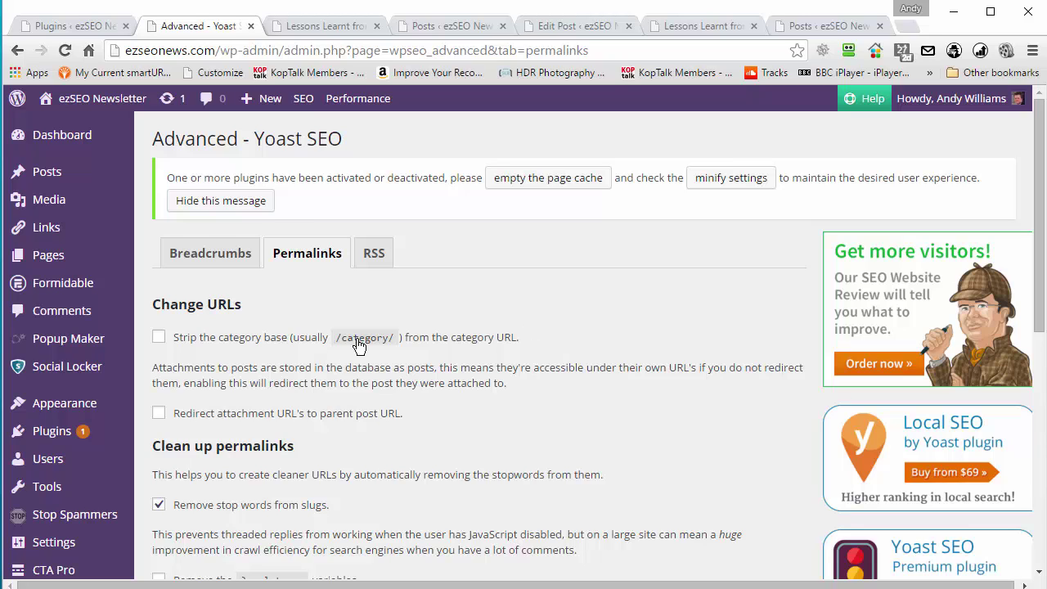
click(158, 337)
click(159, 337)
scroll(456, 348, down, 3)
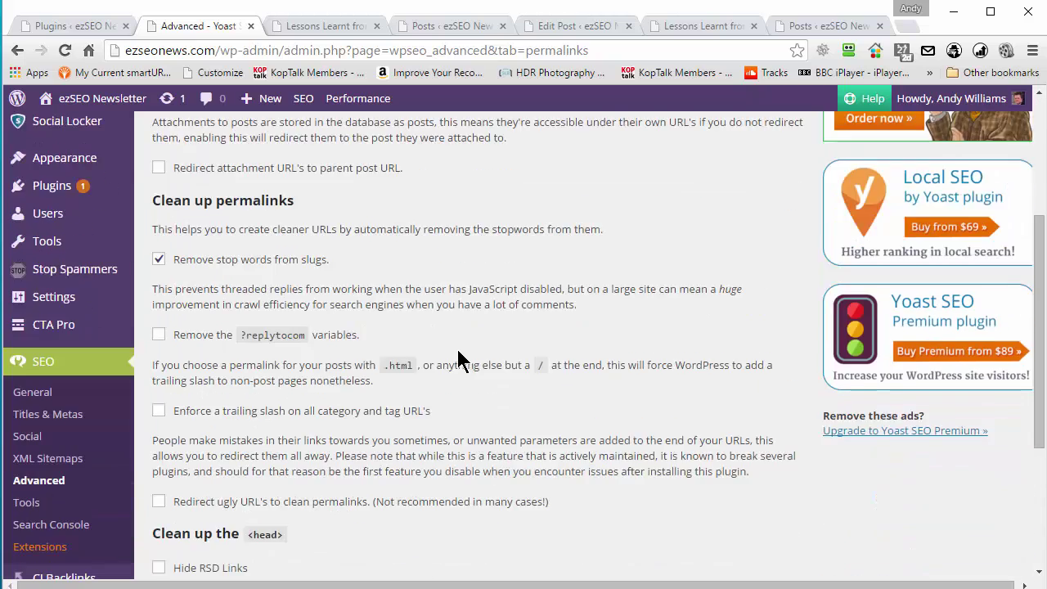
scroll(457, 350, down, 3)
scroll(455, 346, up, 3)
scroll(456, 347, down, 3)
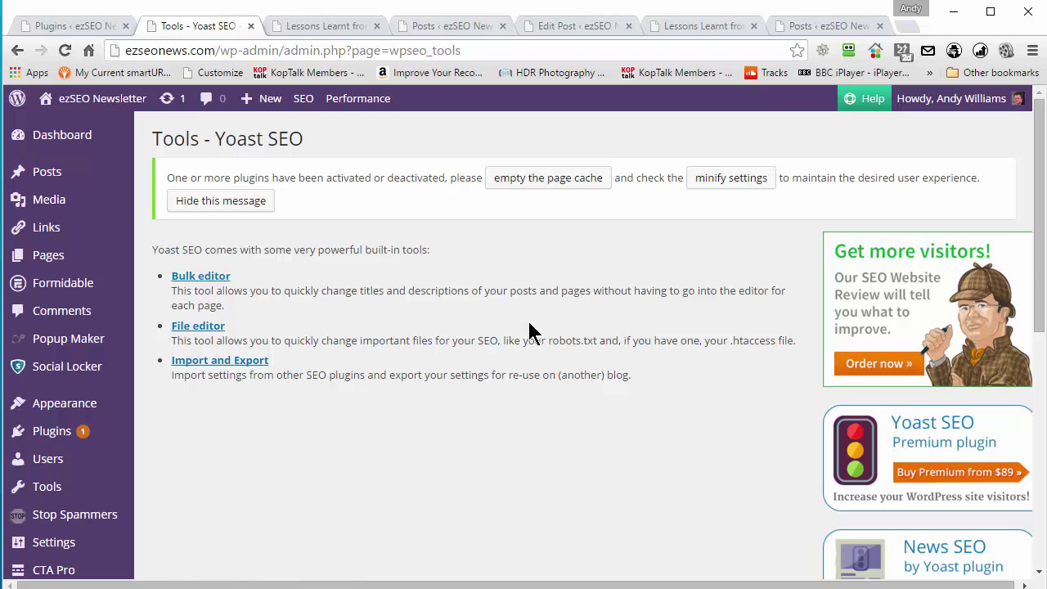
- Scroll the Yoast Tools page showing Bulk editor, File editor and Import and Export
scroll(221, 442, down, 6)
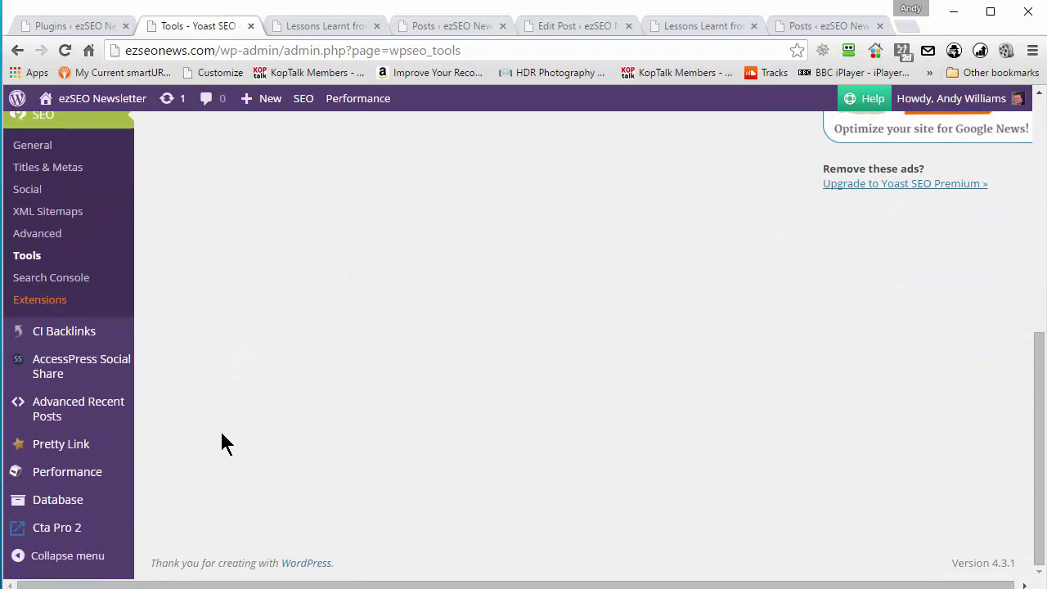
scroll(221, 441, up, 2)
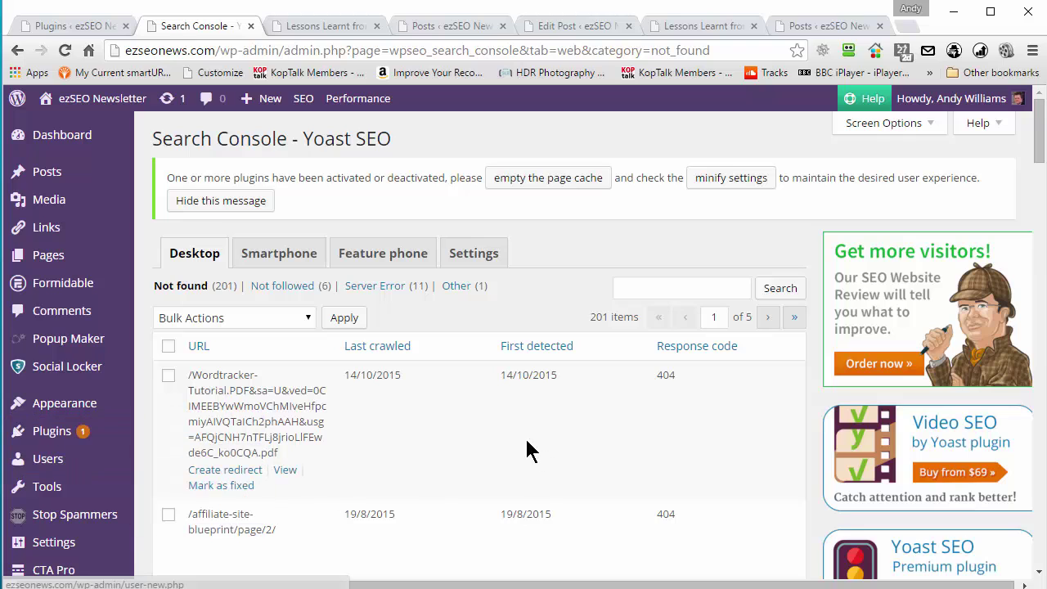
- Check Search Console settings and scroll the desktop list of 201 not-found URLs
scroll(587, 411, down, 1)
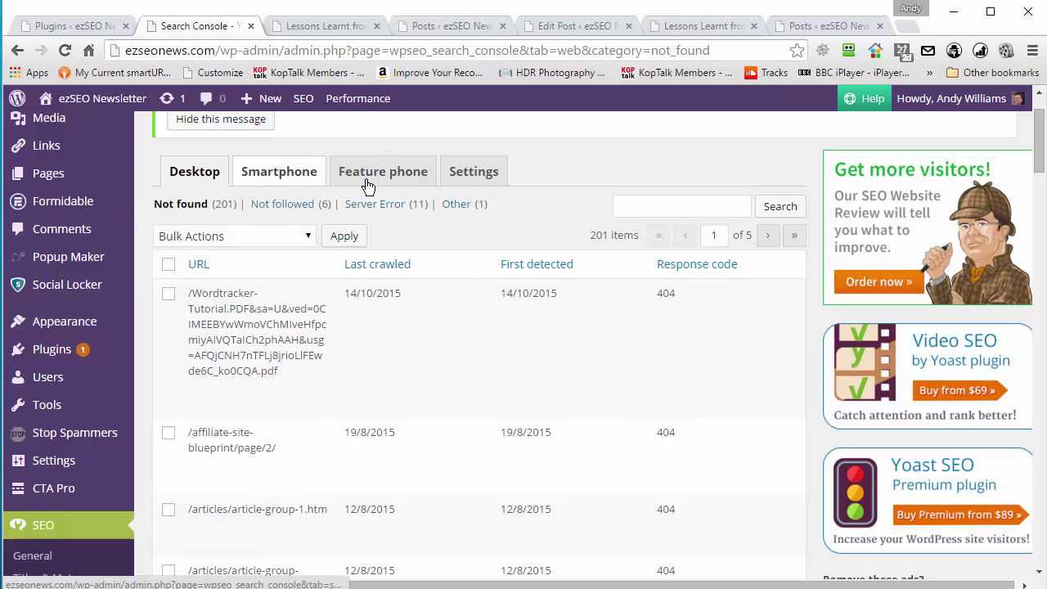
click(481, 179)
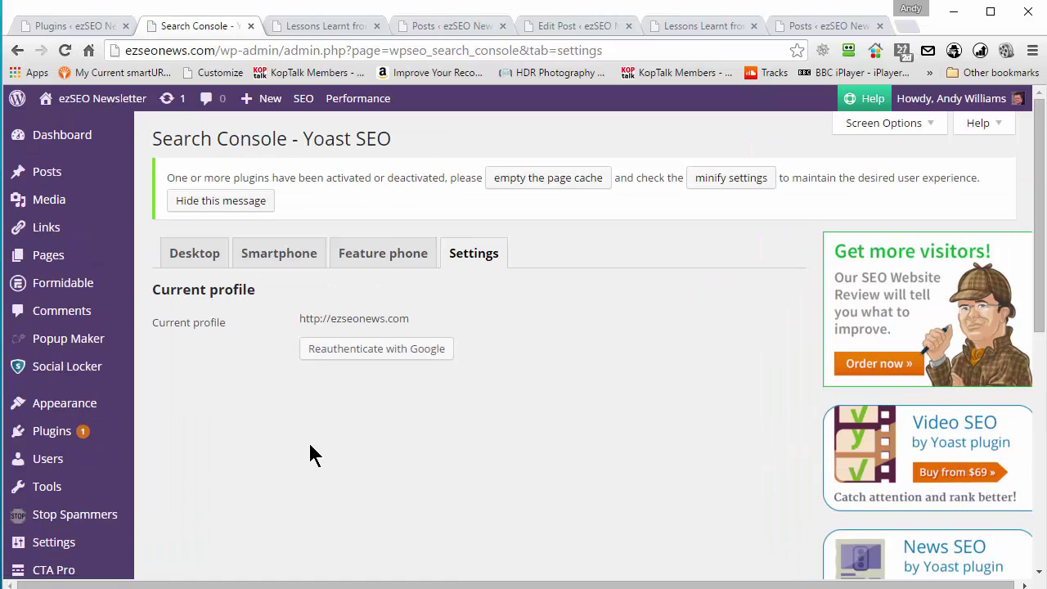
click(184, 253)
scroll(183, 254, down, 6)
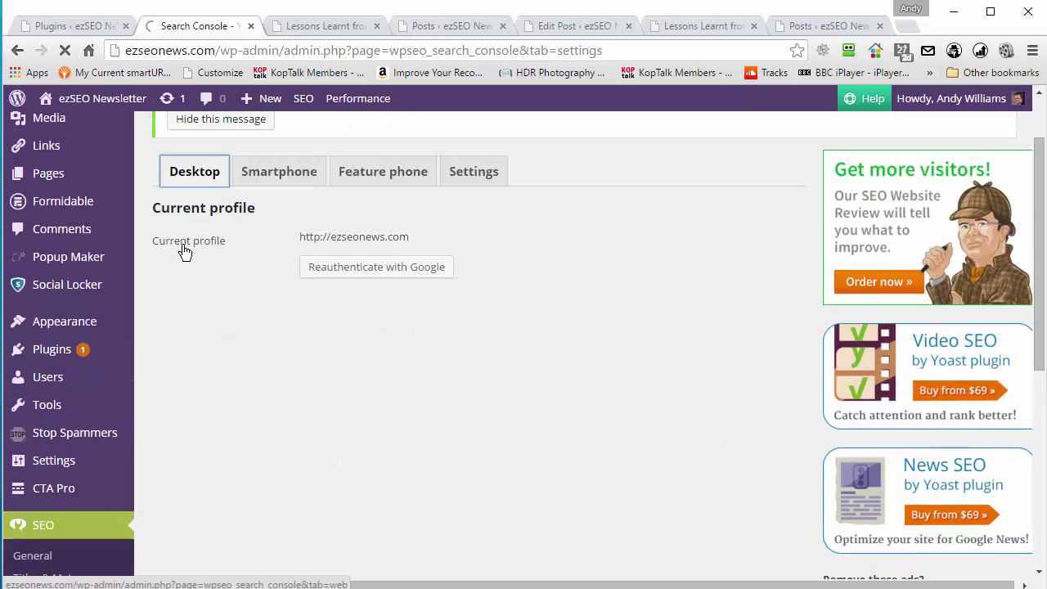
scroll(82, 335, down, 3)
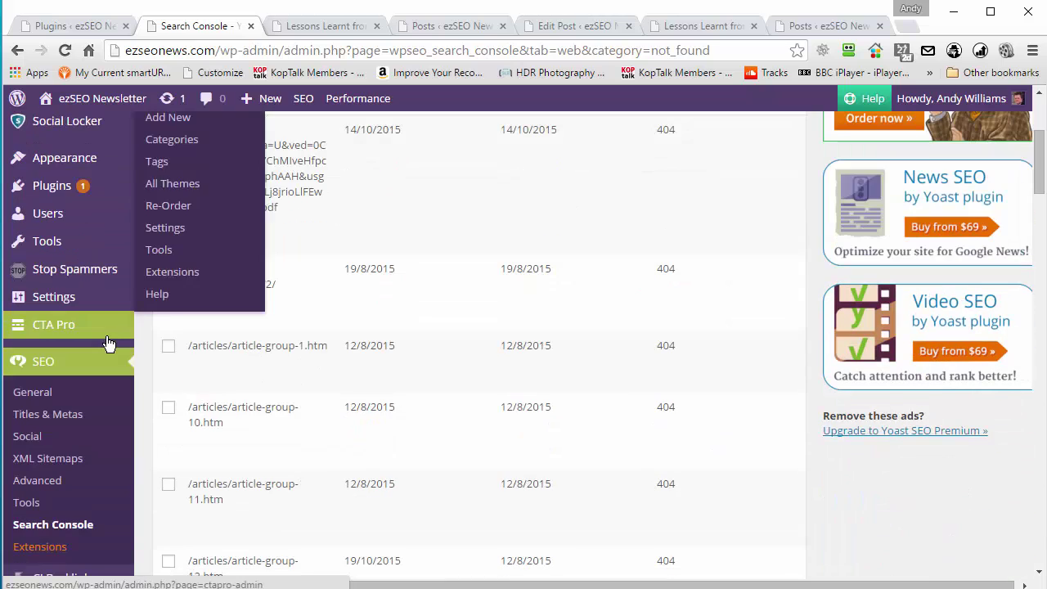
scroll(127, 327, down, 1)
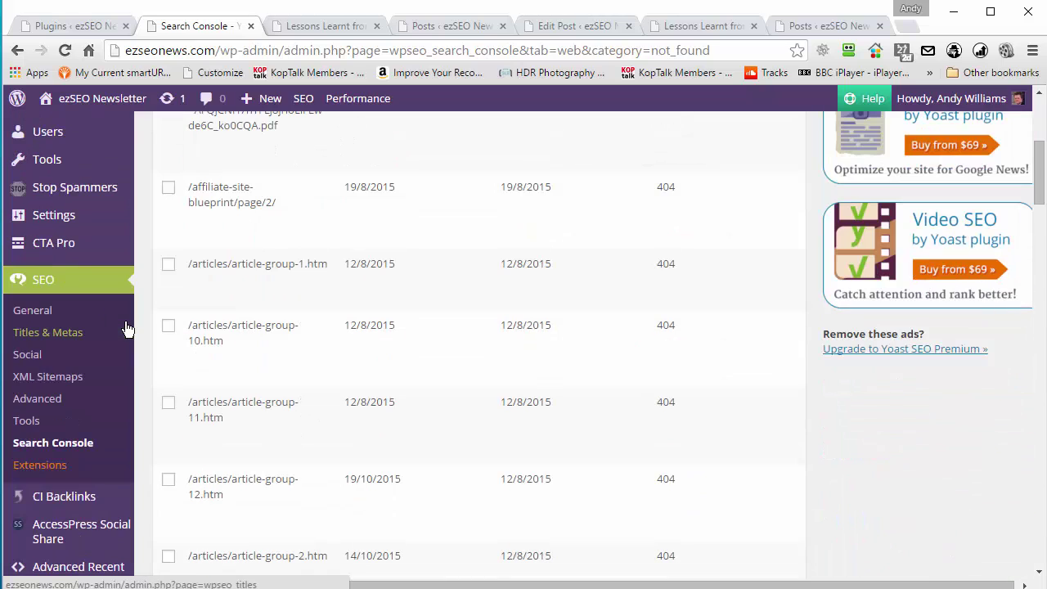
mouse_move(294, 343)
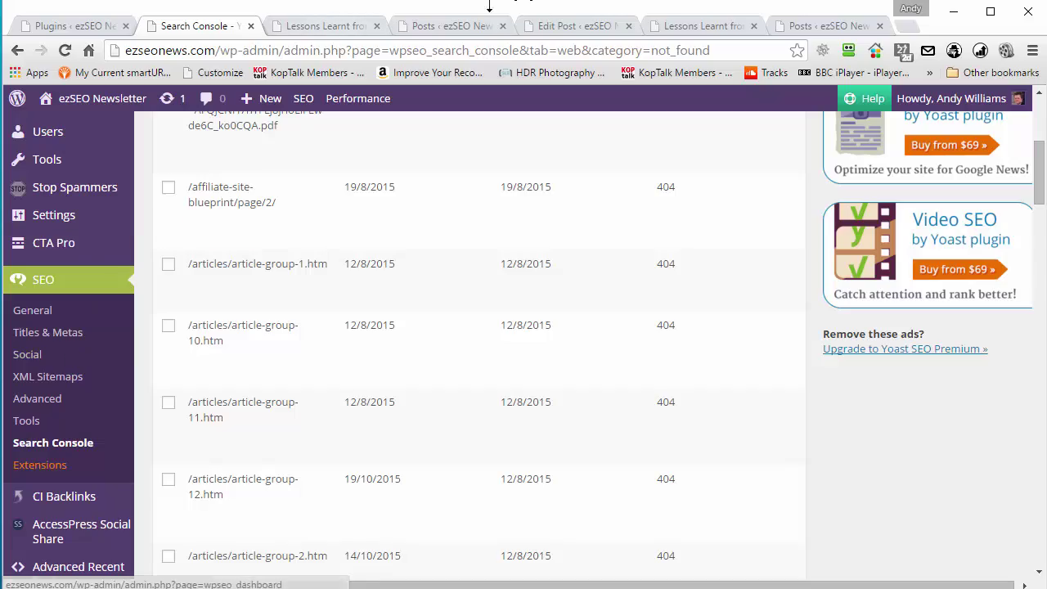
click(452, 25)
- Go to the post's edit page and view the Yoast box's Advanced meta robots settings
click(720, 26)
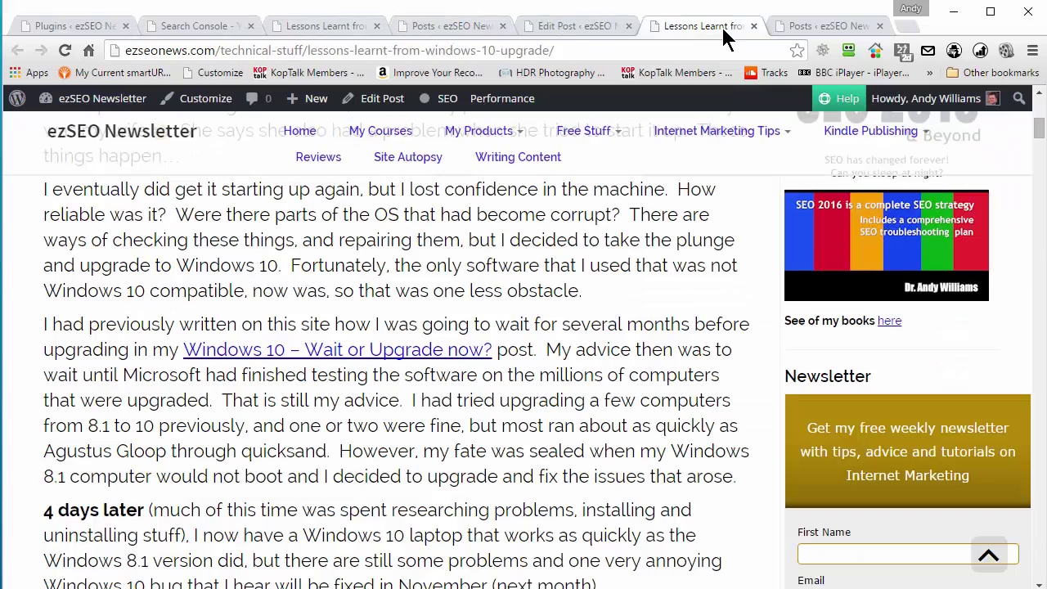
click(566, 26)
scroll(484, 224, down, 20)
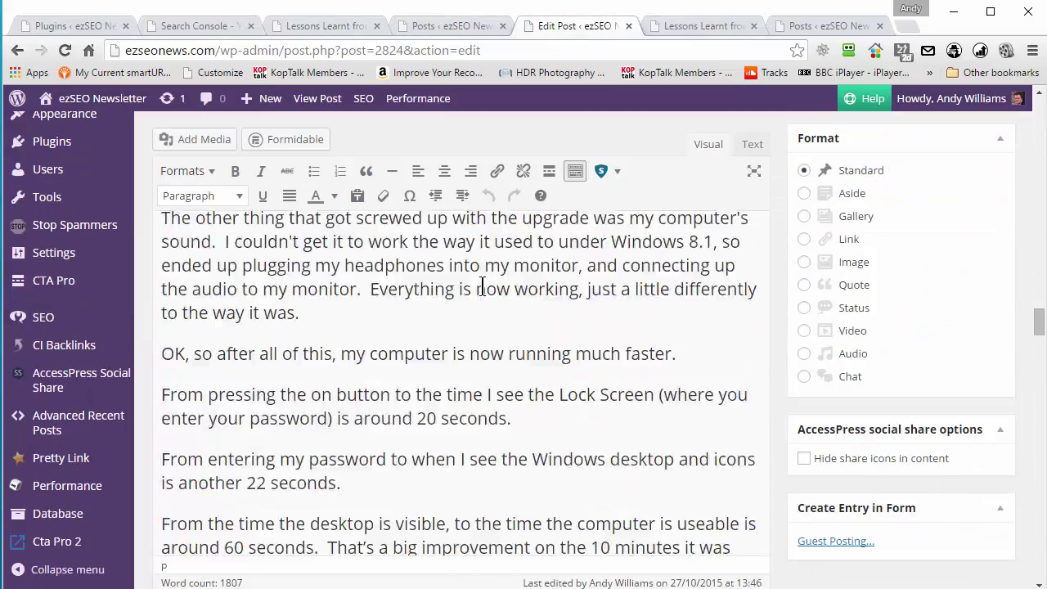
scroll(461, 352, down, 15)
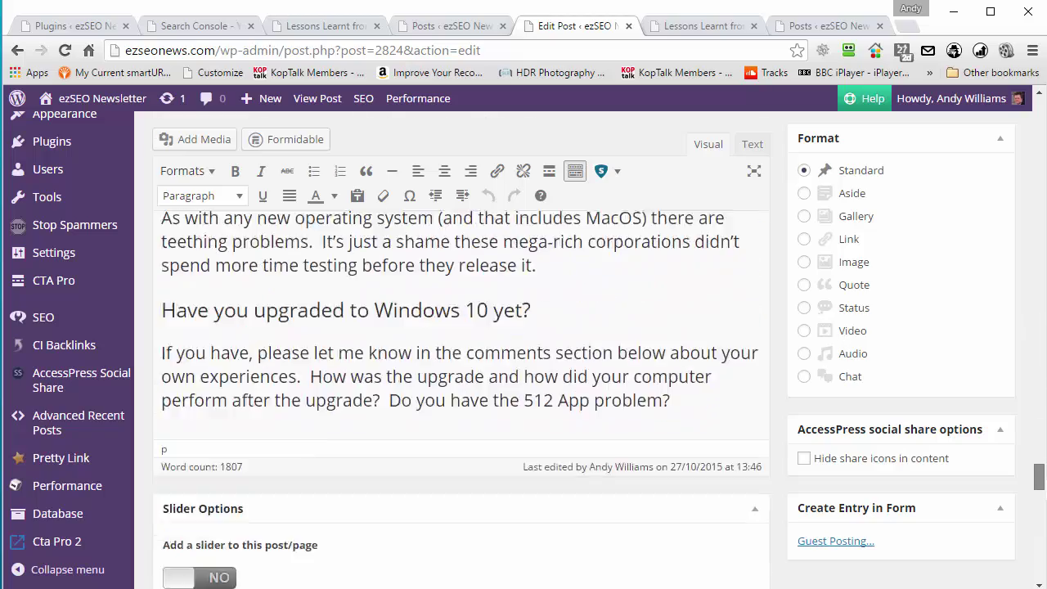
scroll(458, 328, down, 1)
click(319, 203)
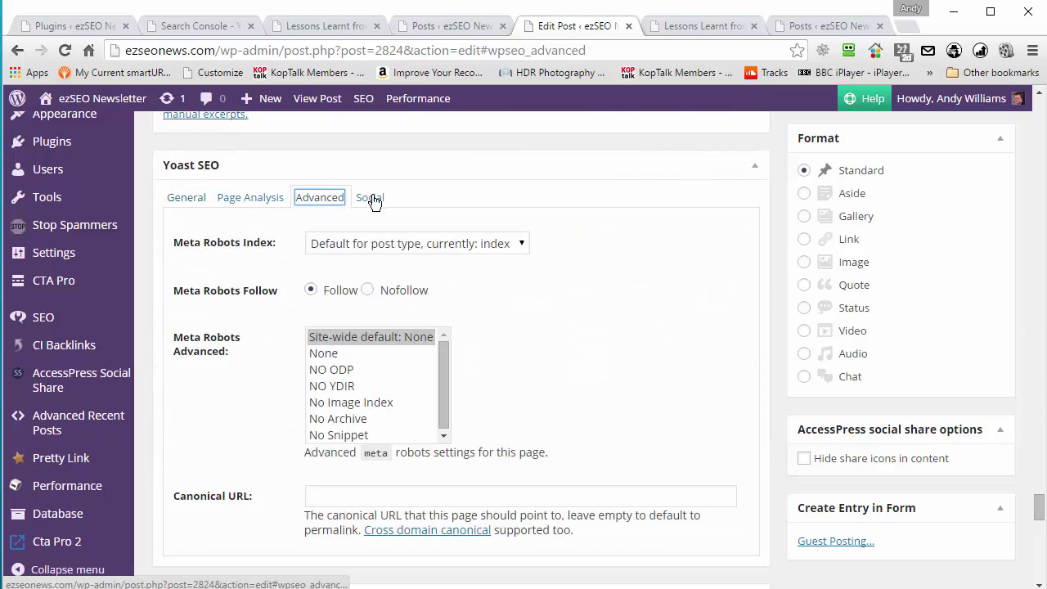
- Look at the post's Facebook title and description fields in Yoast's Social section
click(375, 197)
click(331, 240)
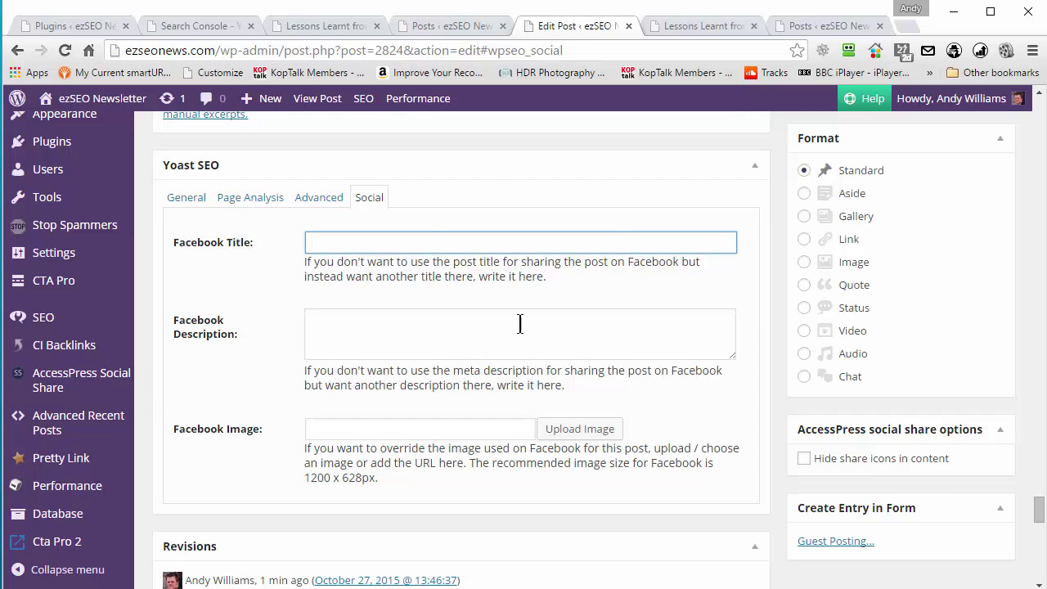
click(333, 331)
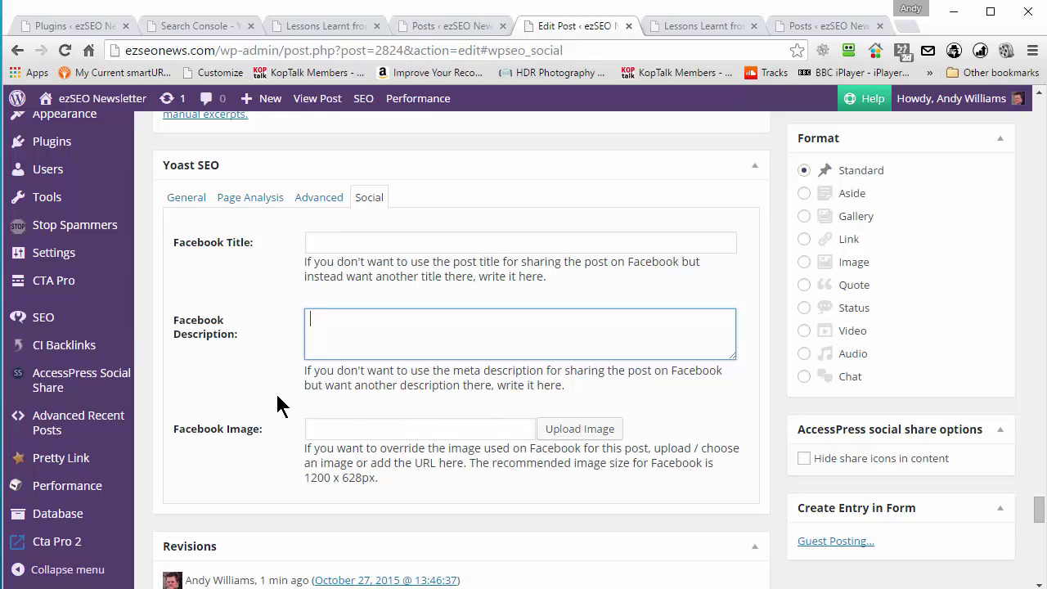
- Keep Meta Robots Index at default and set links to nofollow, then back to follow
click(326, 204)
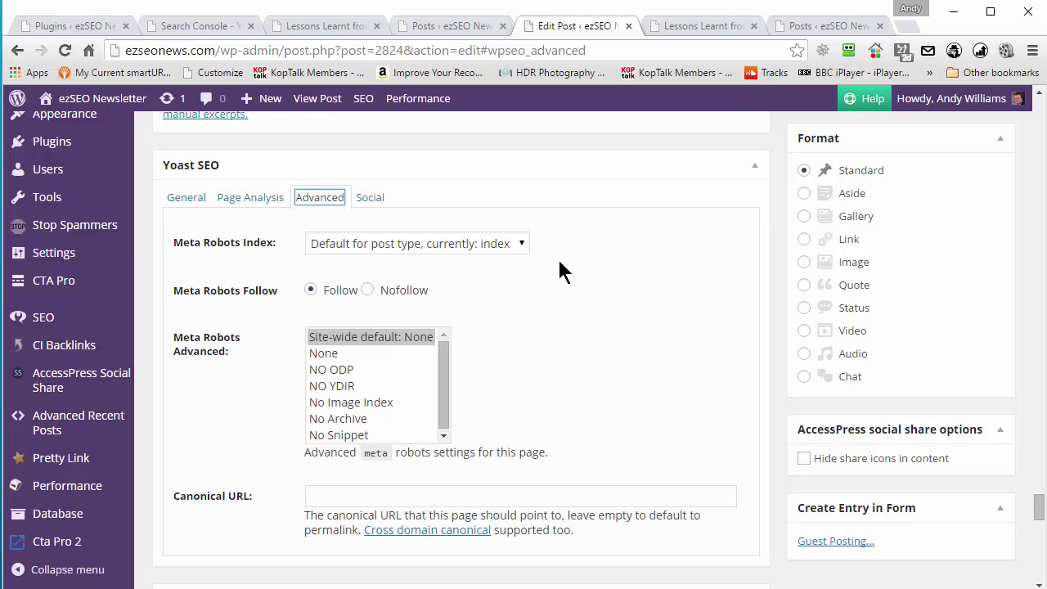
click(410, 246)
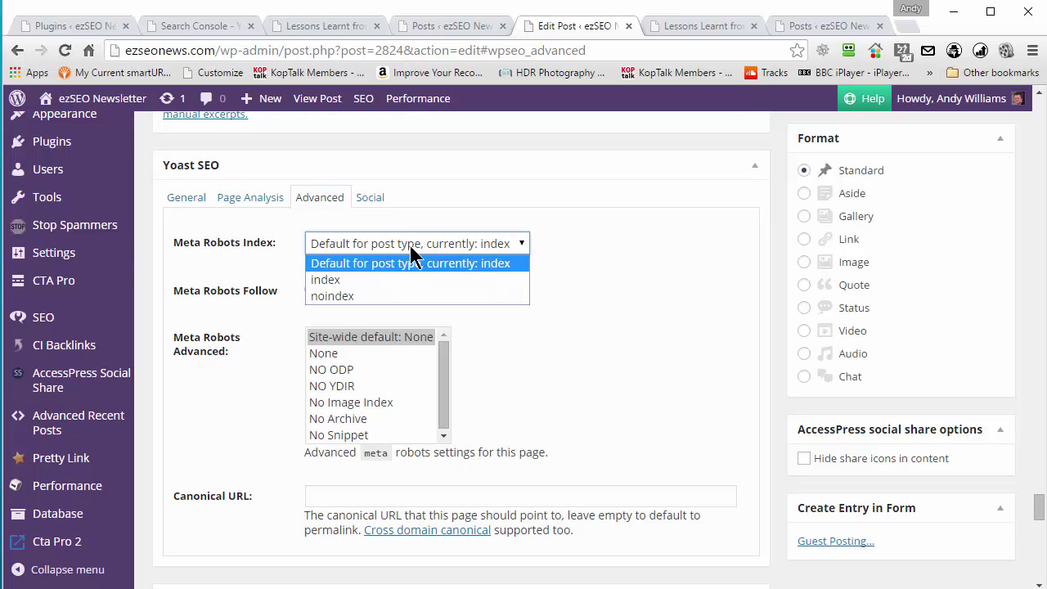
click(402, 245)
click(405, 256)
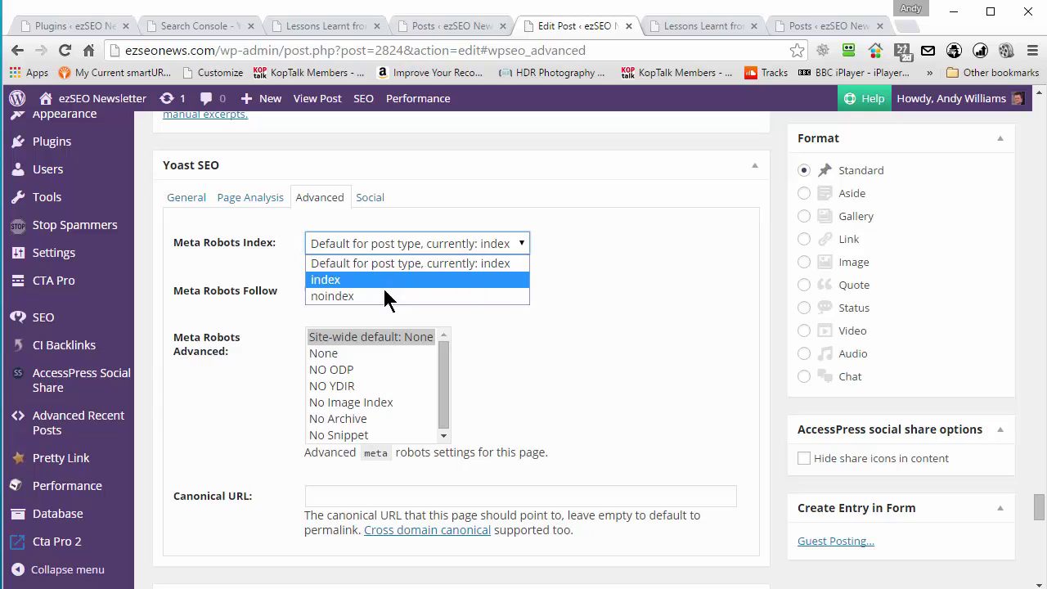
click(409, 260)
click(386, 294)
click(326, 291)
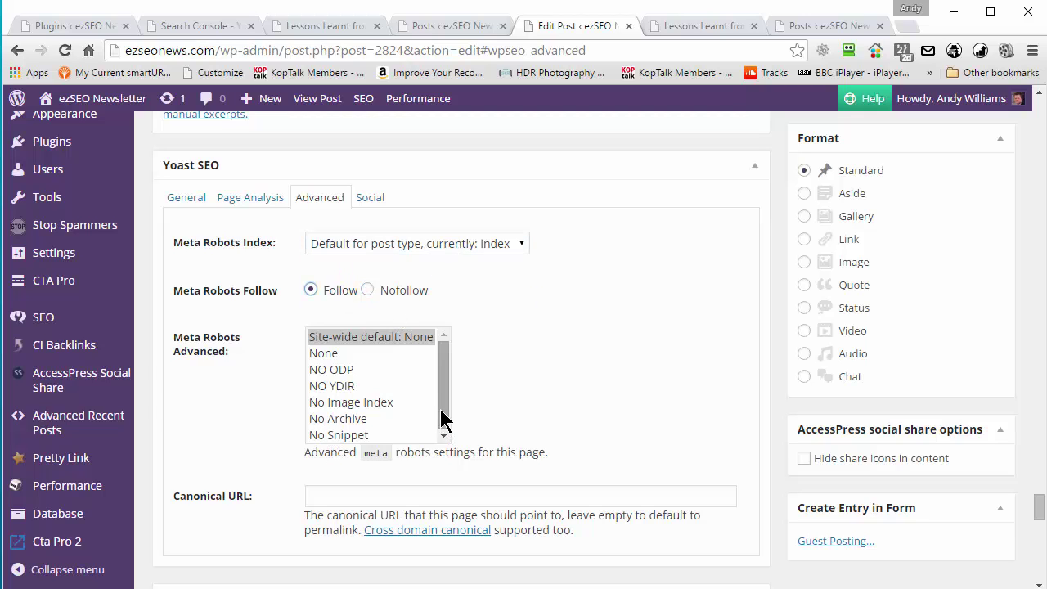
- View the snippet preview with the excerpt description and the page analysis results
scroll(235, 321, down, 1)
scroll(233, 321, up, 3)
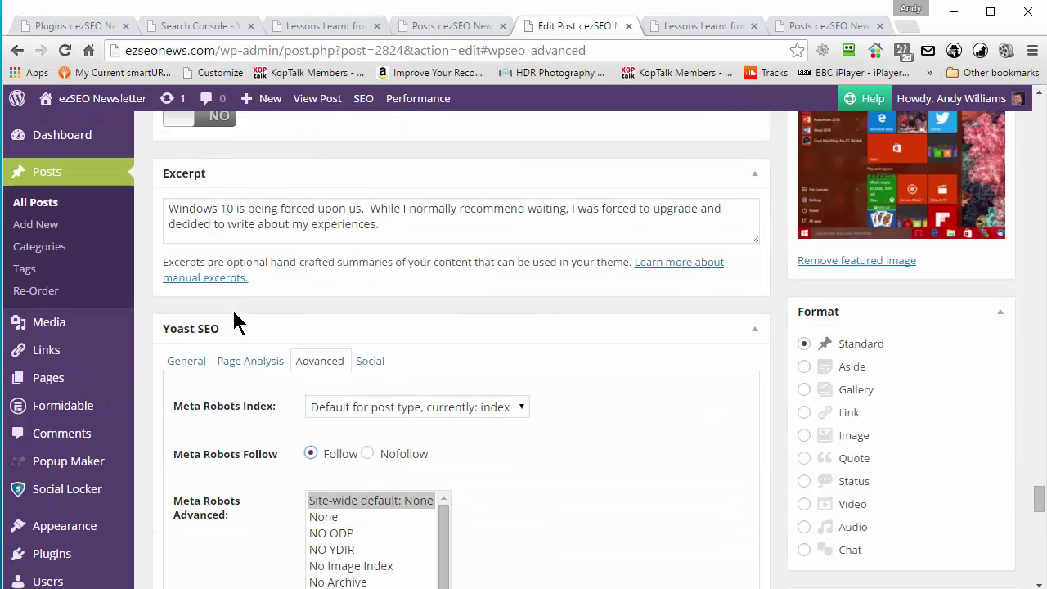
scroll(235, 320, down, 2)
click(187, 201)
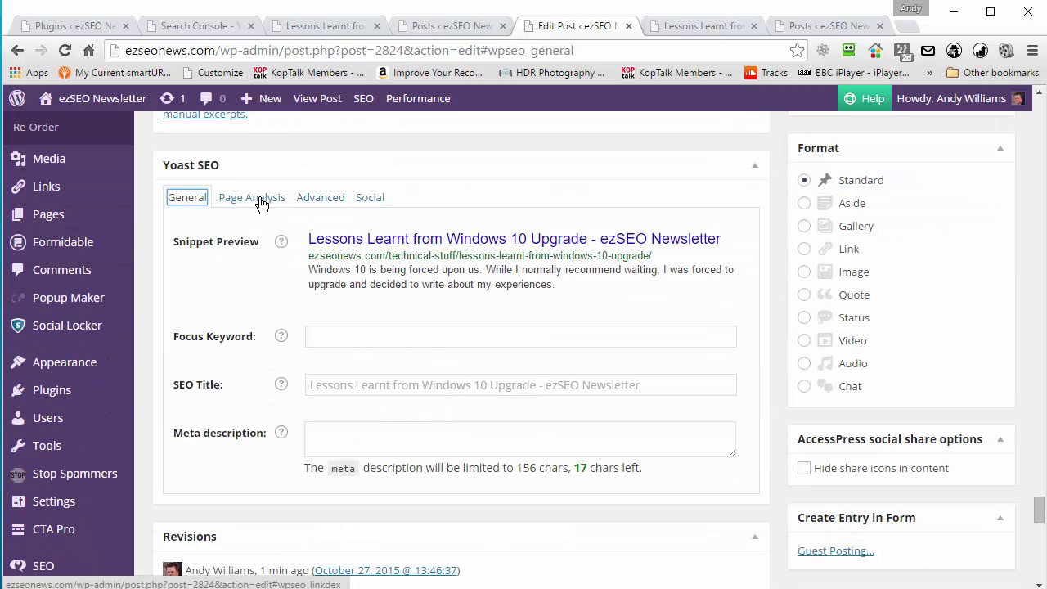
click(234, 205)
click(180, 200)
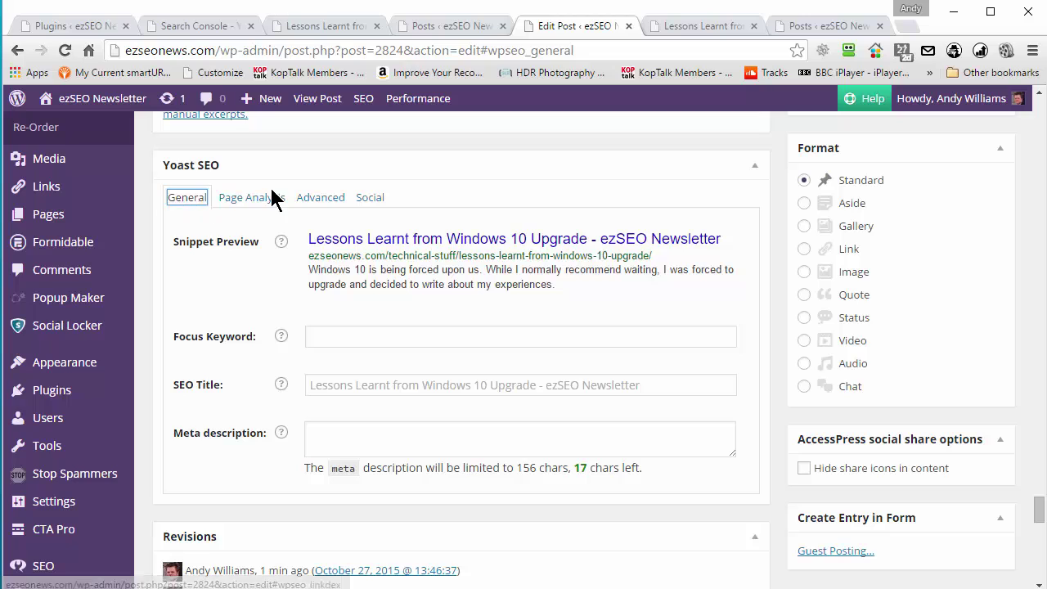